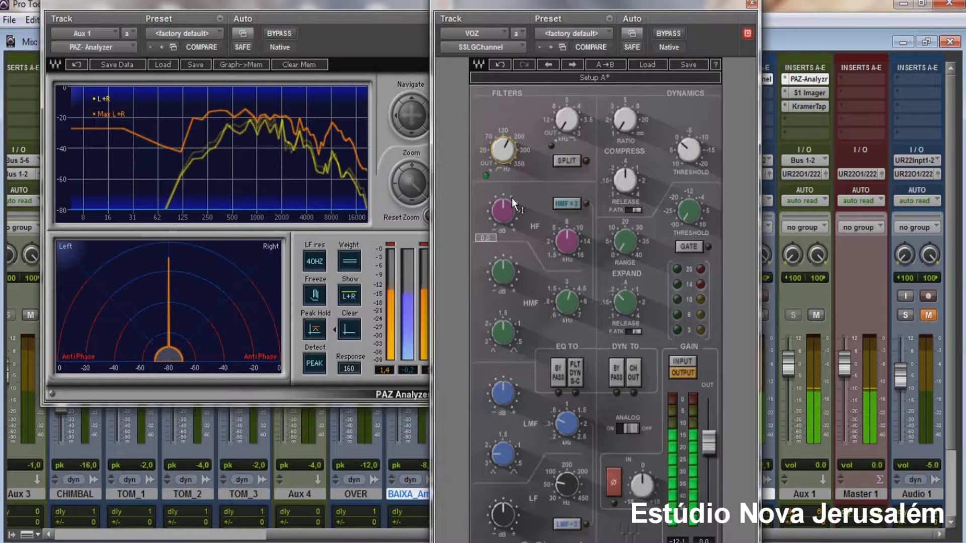
- In the VOZ channel strip, raise the HF gain to about 6.2 dB and set the compressor's ratio and a threshold of about -2.0
drag(512, 198, 504, 175)
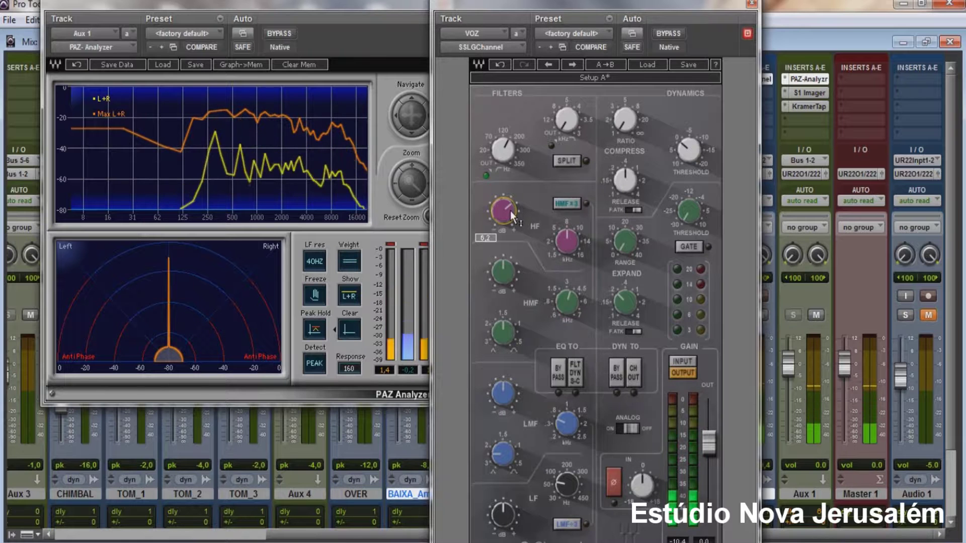
mouse_move(504, 390)
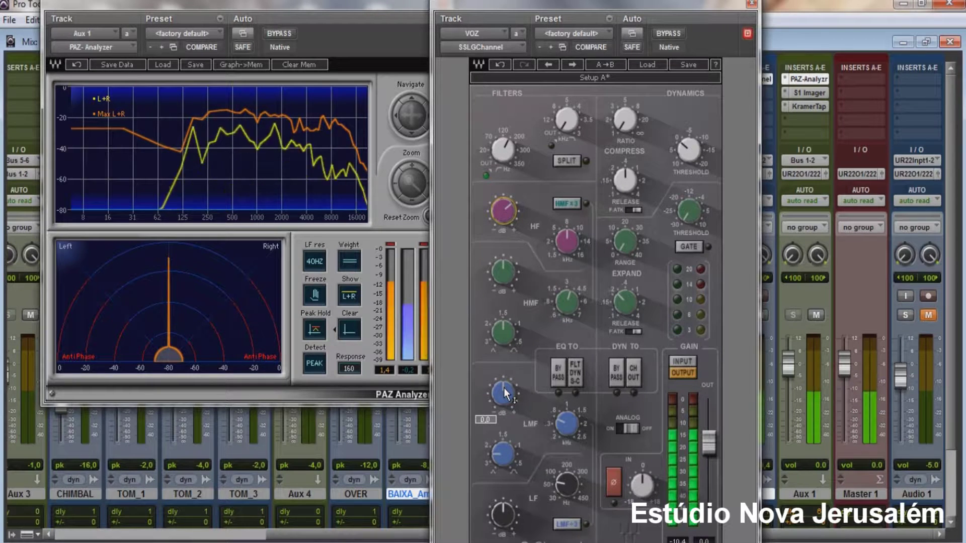
drag(621, 71, 622, 67)
mouse_move(687, 156)
drag(688, 158, 690, 134)
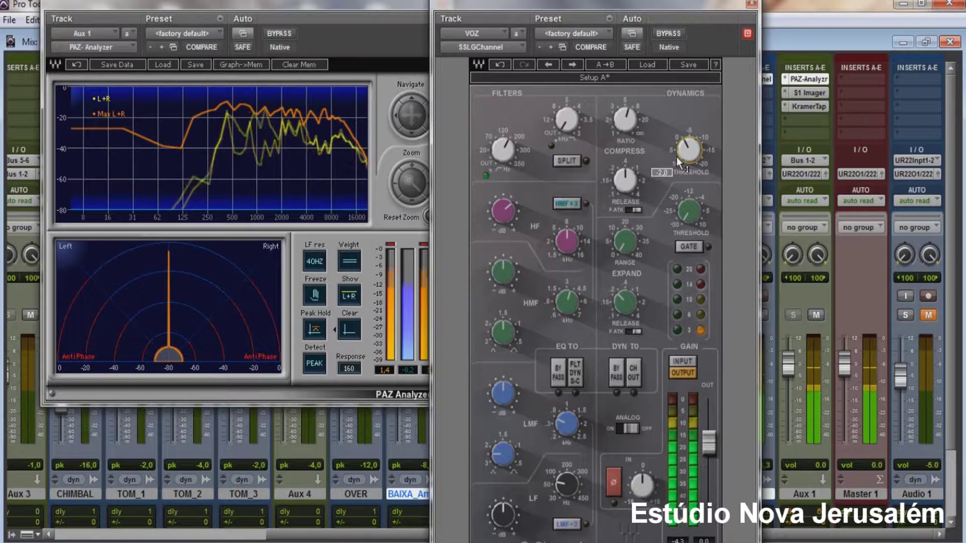
click(751, 3)
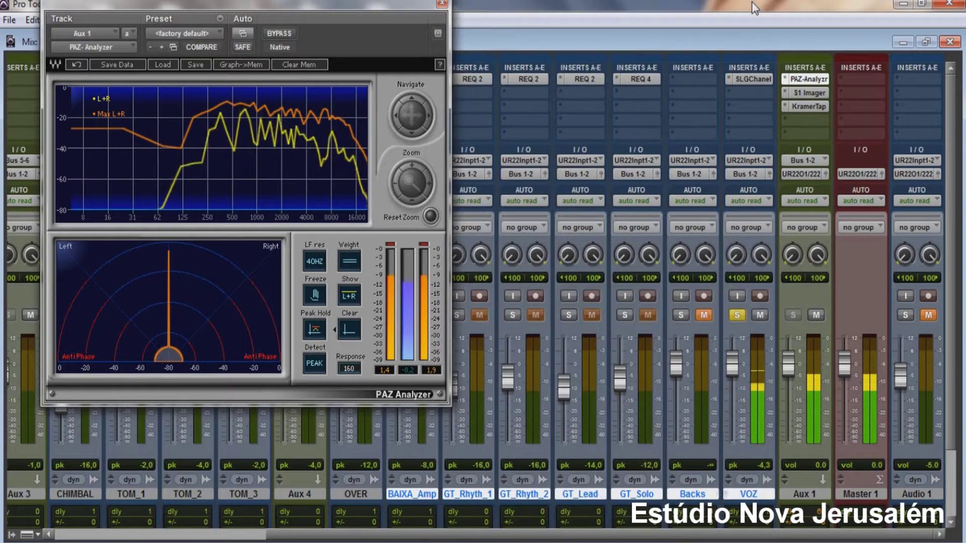
- Insert the DeEsser plug-in on the VOZ track below the channel strip and set its frequency to 8000 Hz
click(745, 93)
click(333, 253)
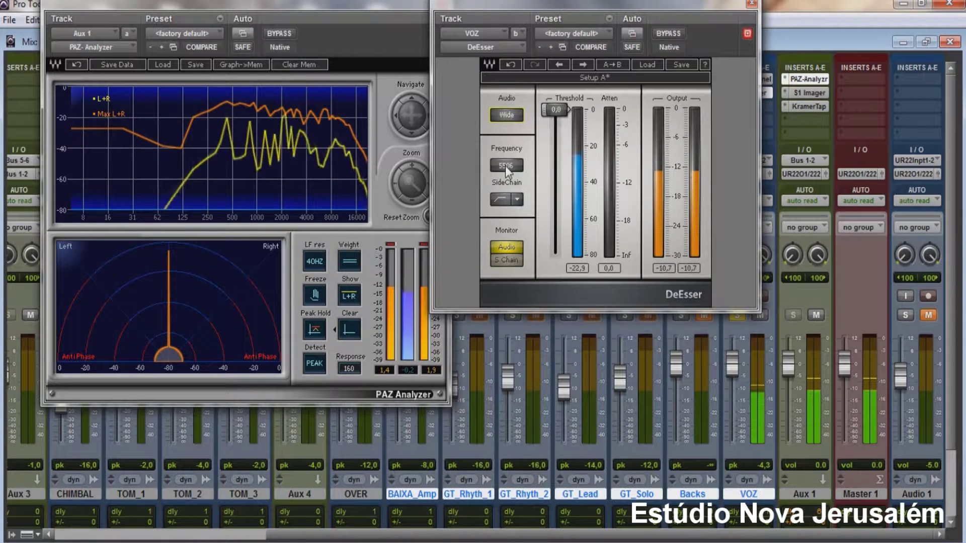
click(505, 165)
text(800)
double_click(505, 166)
text(0)
key(BackSpace)
text(8000)
key(Return)
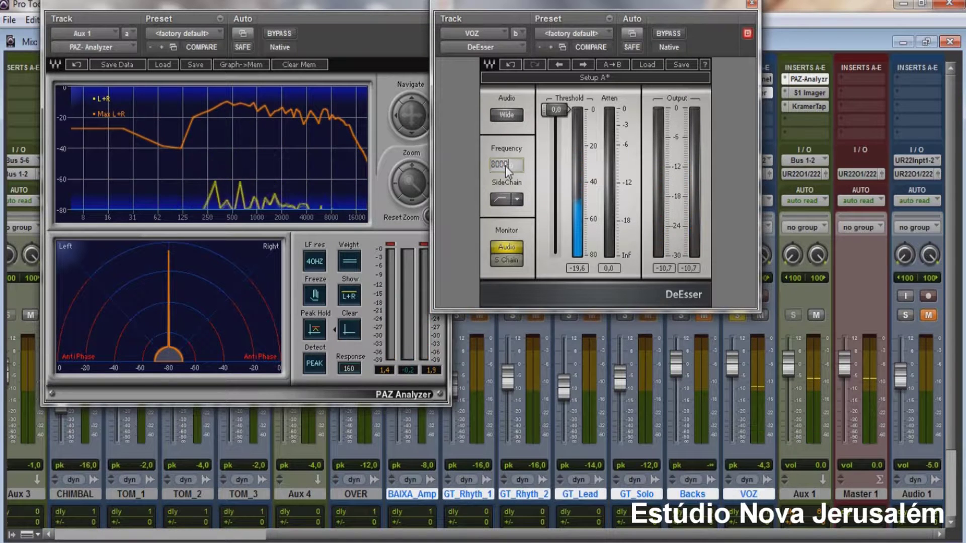
- Lower the DeEsser threshold to about -24.0 and clear the PAZ Analyzer's stored curve
drag(555, 109, 563, 143)
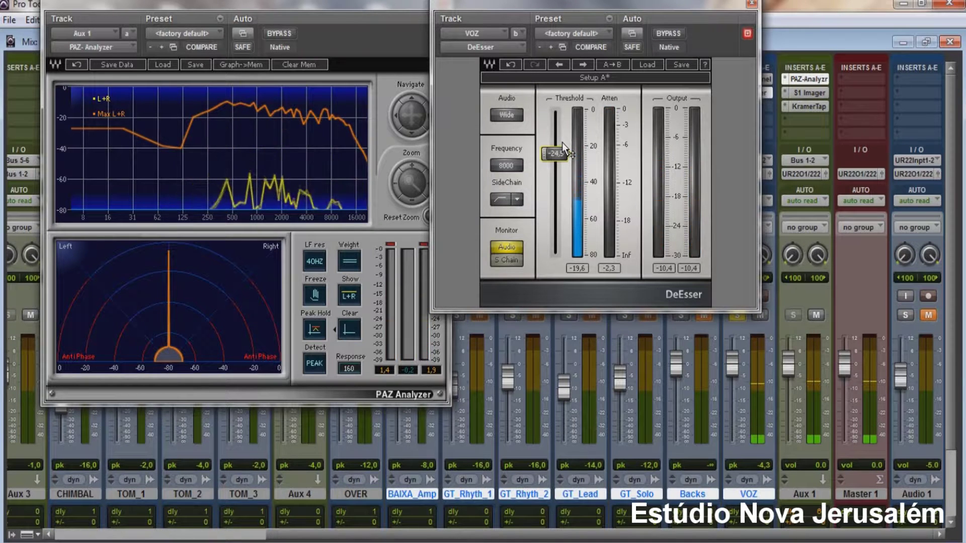
drag(563, 143, 563, 137)
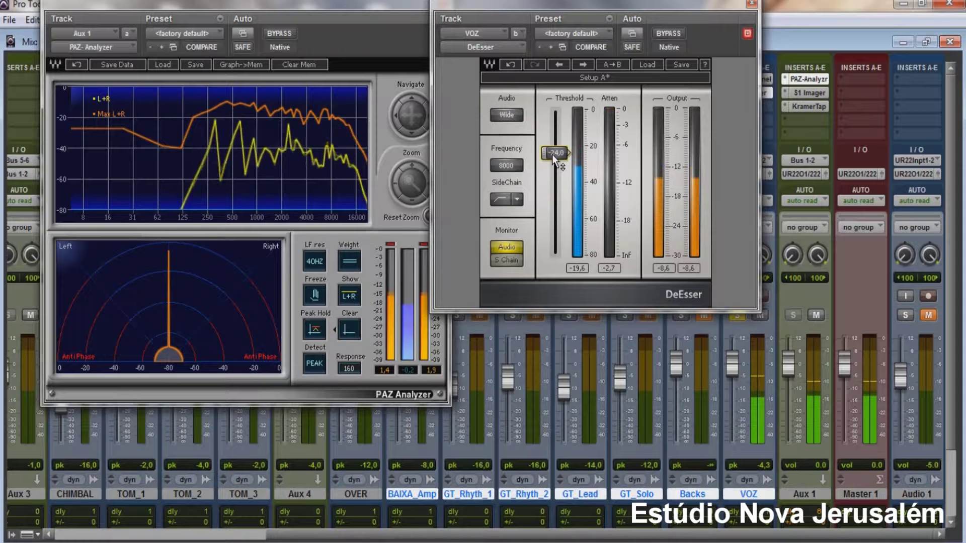
click(298, 63)
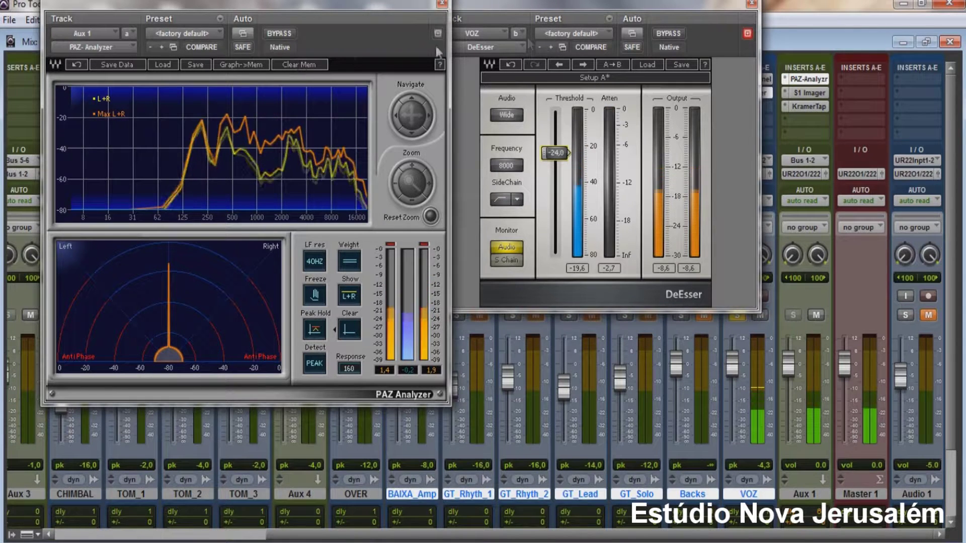
click(621, 18)
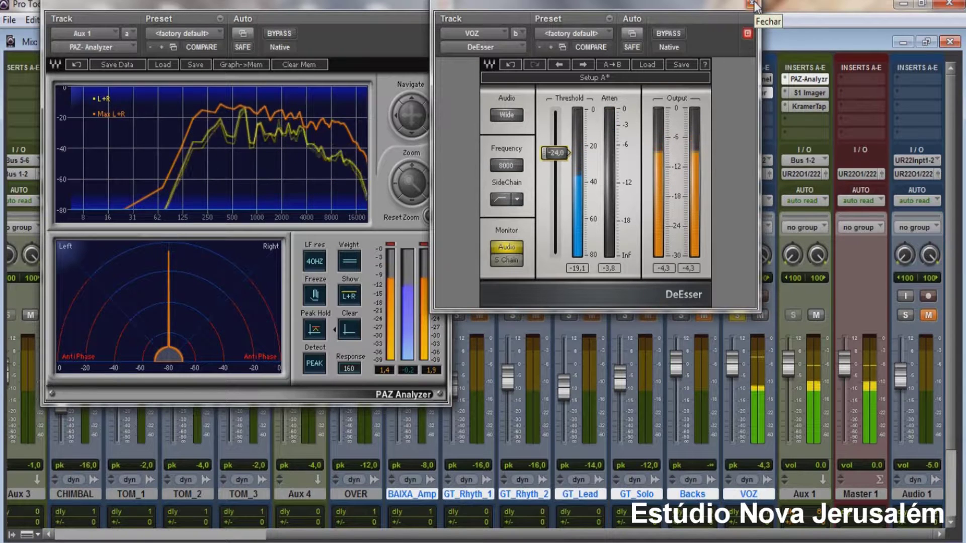
- Fine-tune the DeEsser threshold to -23.0 and close the plug-in window
drag(704, 3, 575, 17)
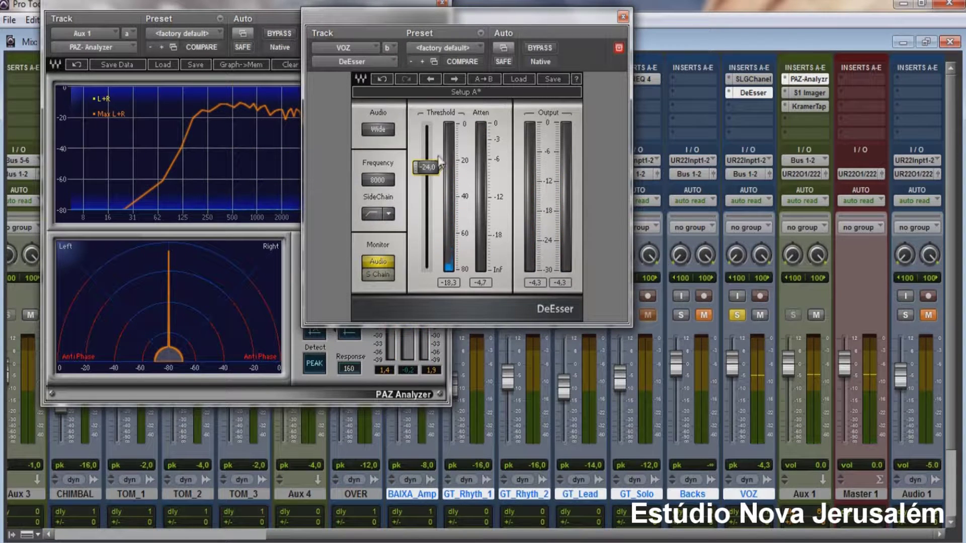
drag(432, 171, 430, 165)
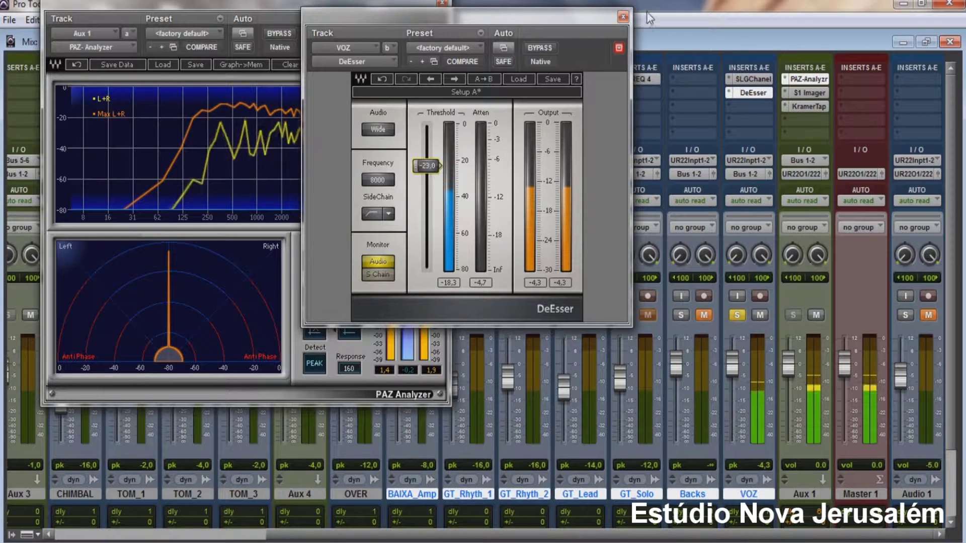
click(622, 16)
- Insert RVox (stereo) on the VOZ track's third slot and set its compression to about -4.0
click(725, 107)
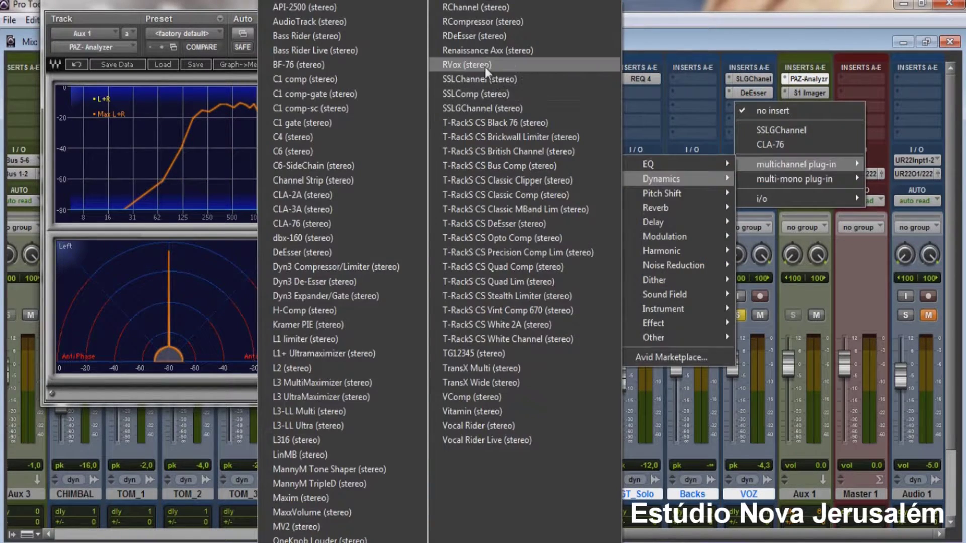
click(485, 68)
drag(505, 120, 512, 159)
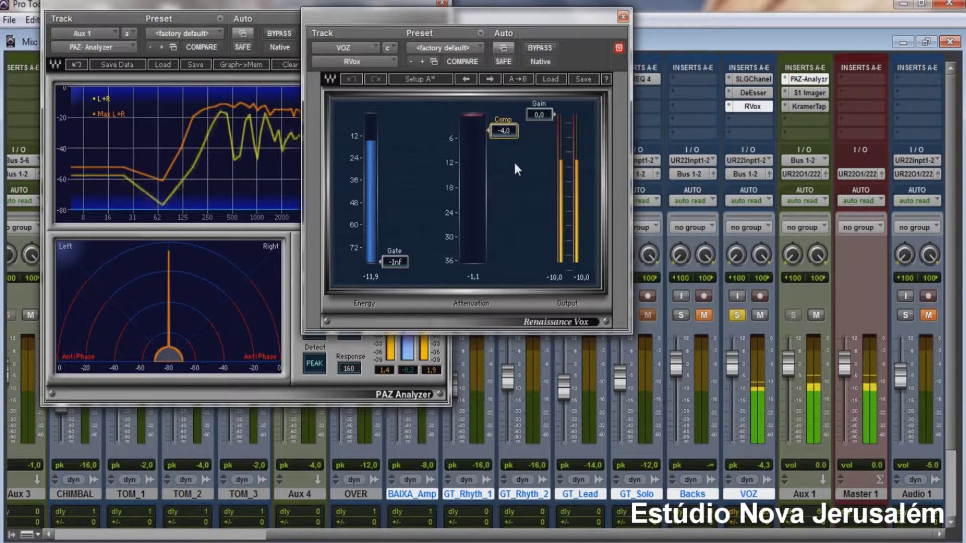
click(623, 16)
- Insert REQ 2 on the VOZ track's fourth slot and make its first band a Hi-Pass at about 152 Hz
click(749, 120)
click(361, 466)
click(352, 254)
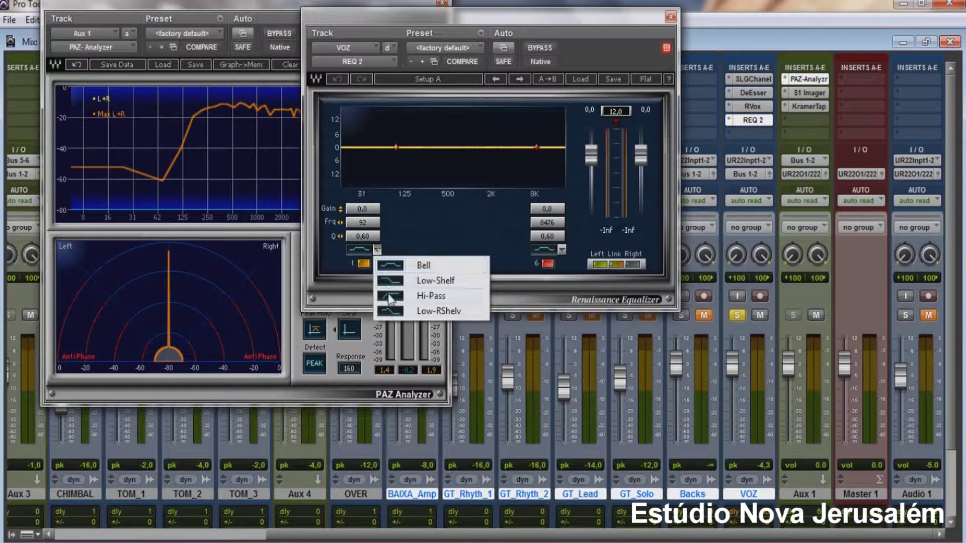
click(403, 288)
drag(362, 222, 407, 225)
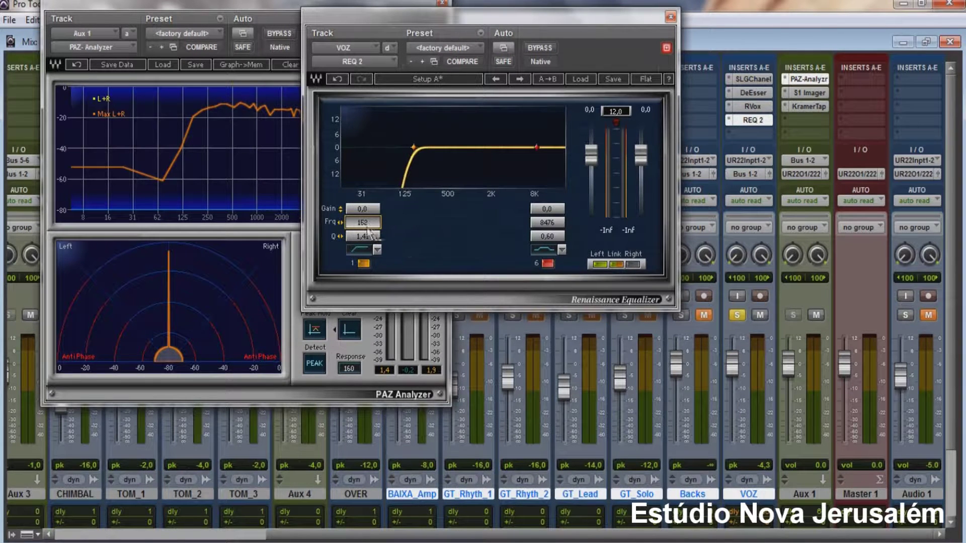
- Check the VOZ channel strip's filter setting, then set the REQ 2 Hi-Pass frequency to 170 Hz
click(756, 80)
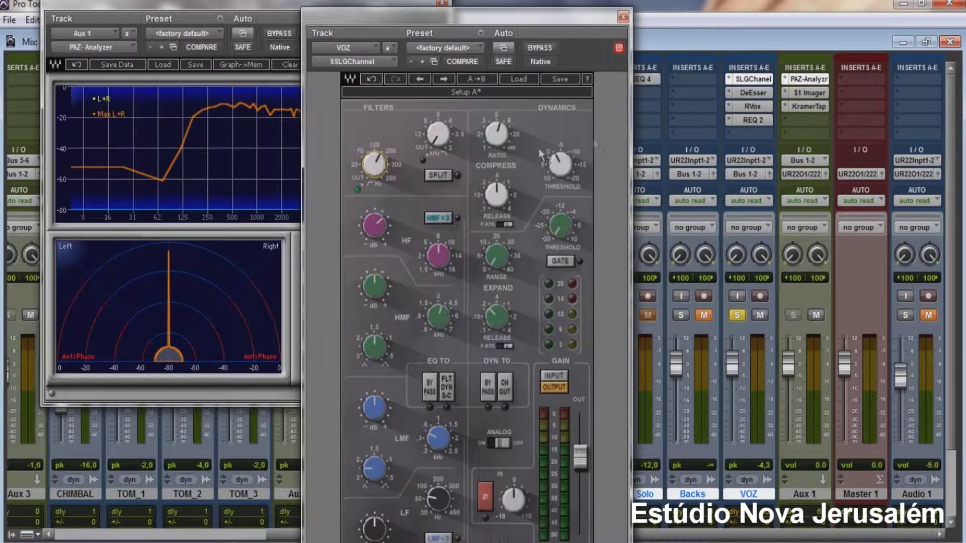
click(740, 122)
scroll(363, 229, up, 3)
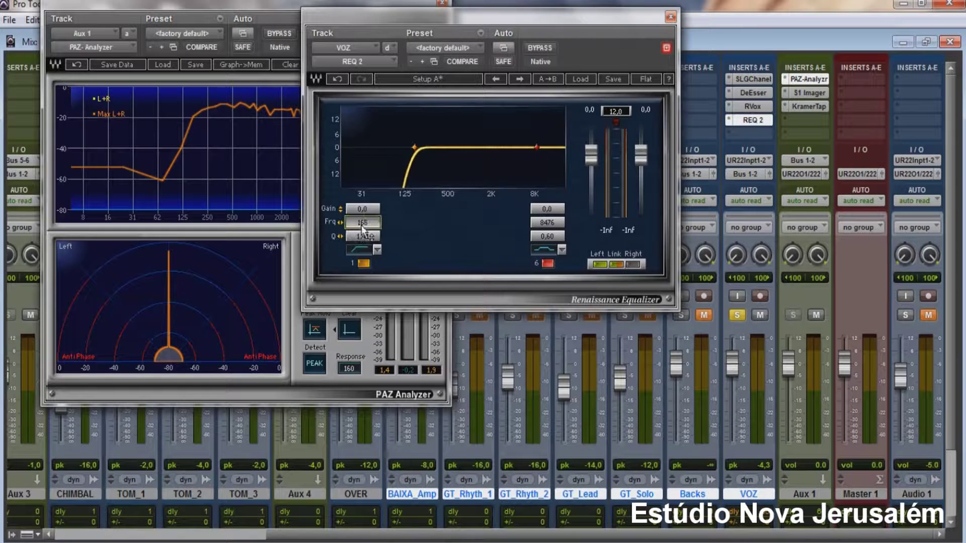
scroll(363, 226, down, 1)
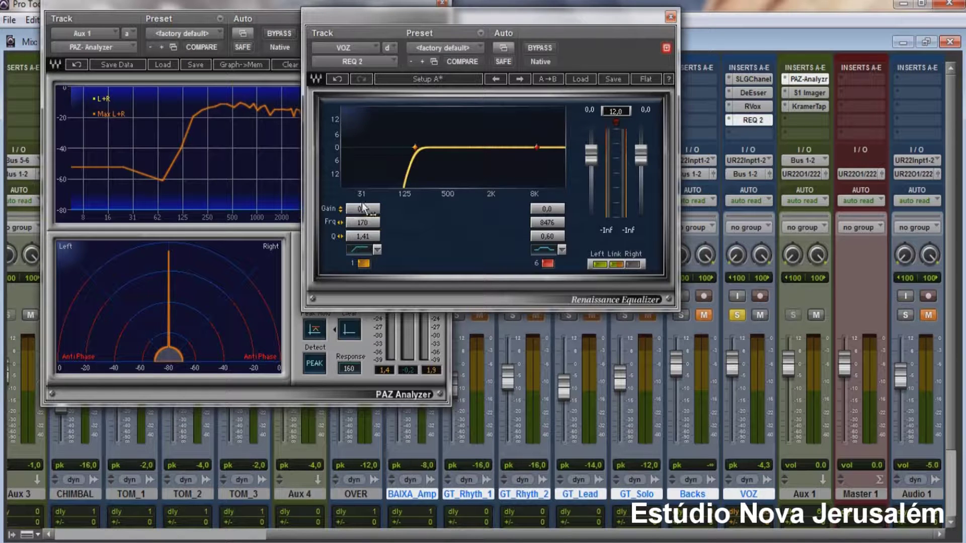
click(671, 16)
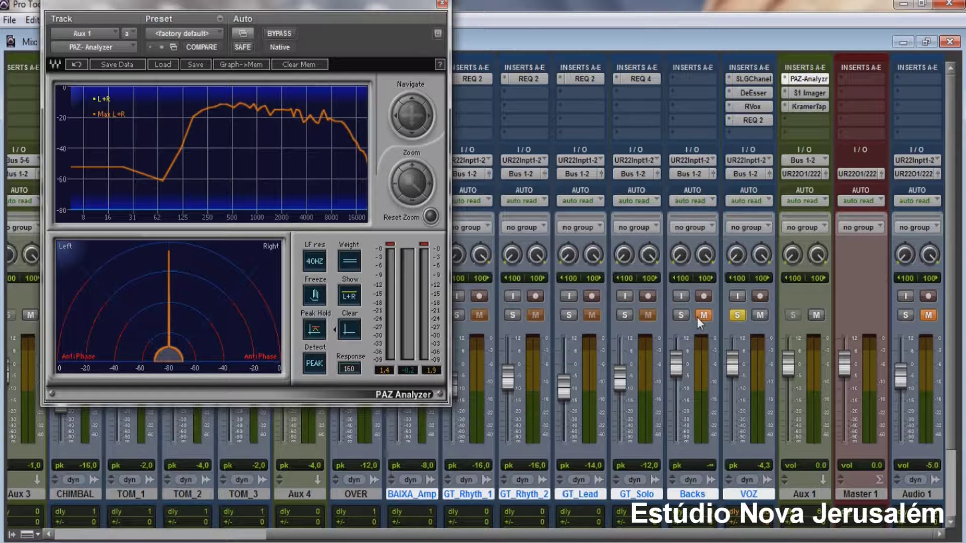
- Clear the PAZ Analyzer's stored curve and play the full mix with the VOZ track unsoloed
click(297, 64)
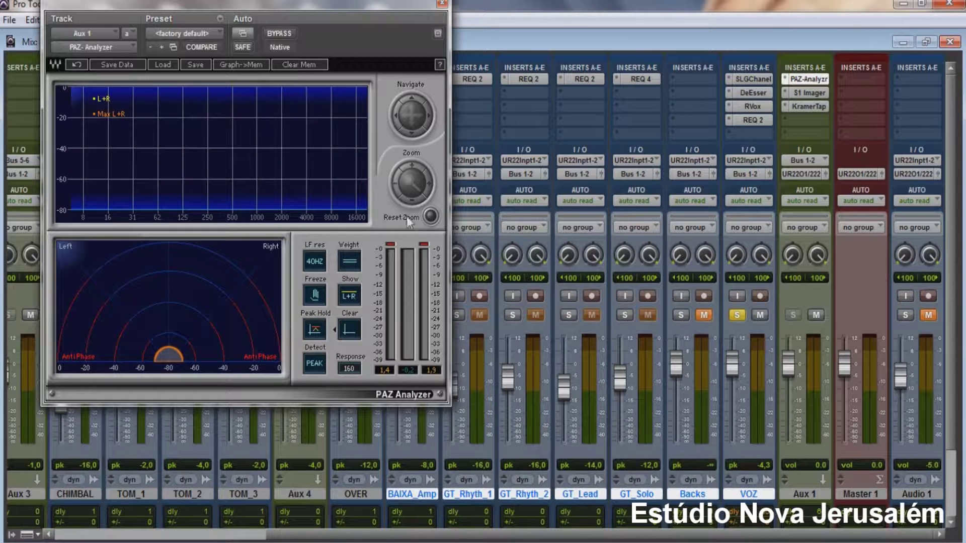
click(737, 315)
key(space)
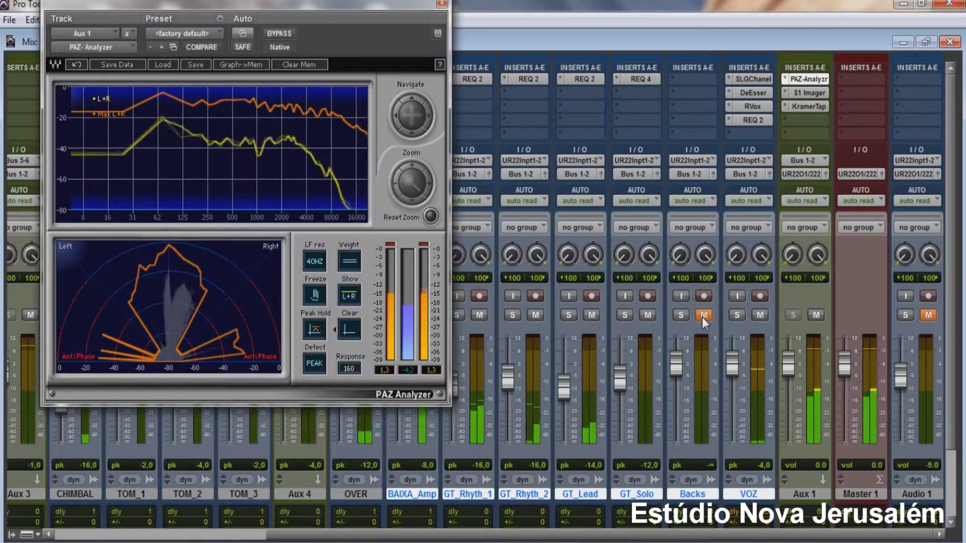
- Unmute and solo the Backs track and insert the REQ 2 equalizer on its first slot
click(704, 315)
click(681, 315)
click(684, 79)
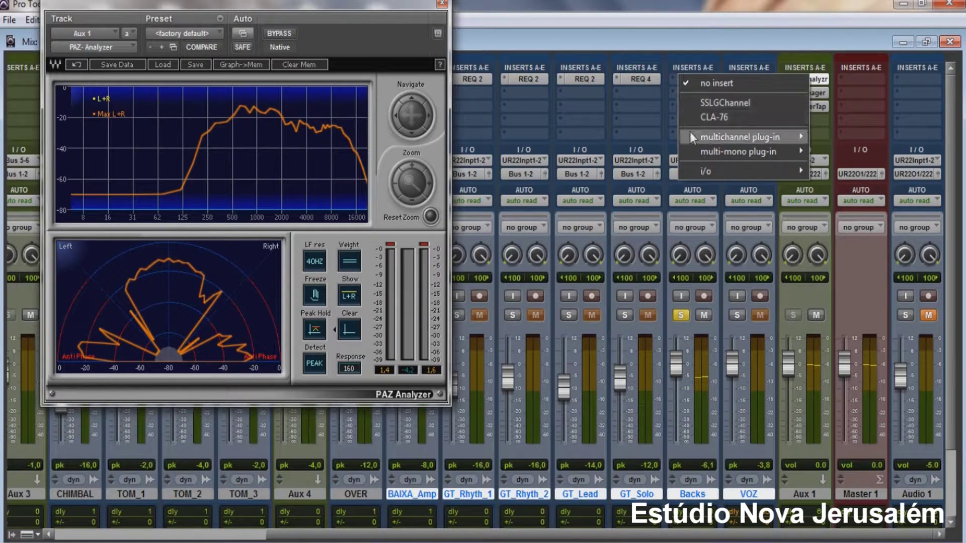
mouse_move(702, 137)
mouse_move(834, 137)
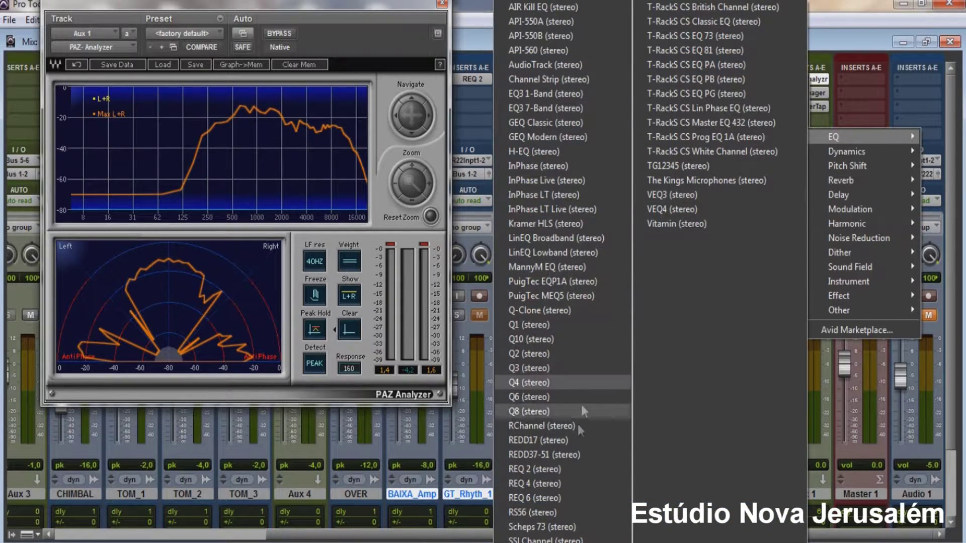
click(546, 467)
- Set the first band of the Backs REQ 2 to a Hi-Pass at 200 Hz with a Q of 1.41
click(377, 249)
click(384, 295)
drag(365, 236, 371, 237)
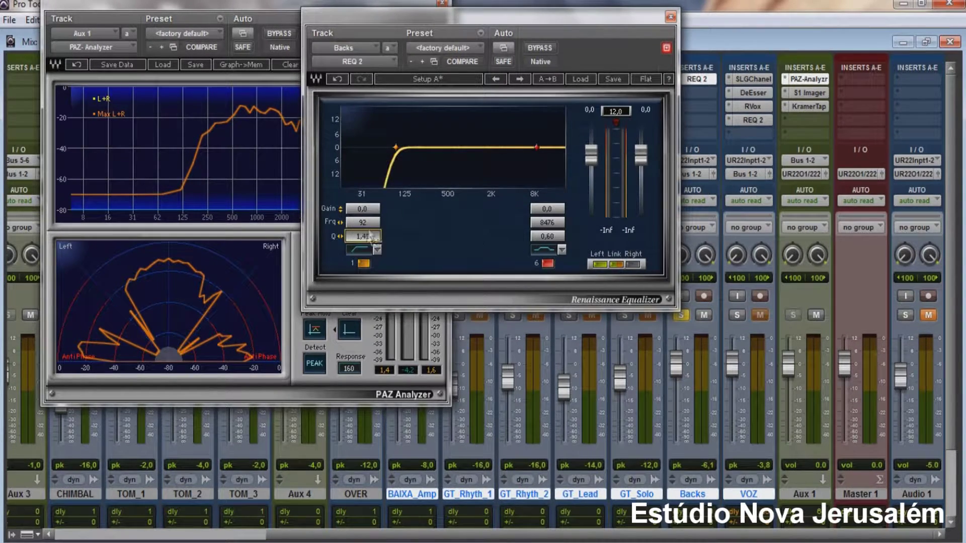
click(368, 223)
text(200)
key(Return)
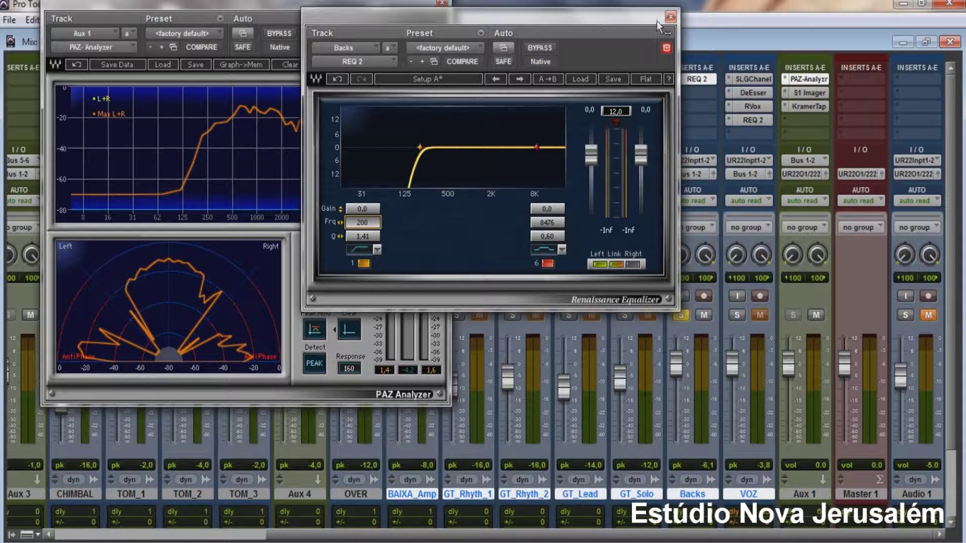
click(671, 17)
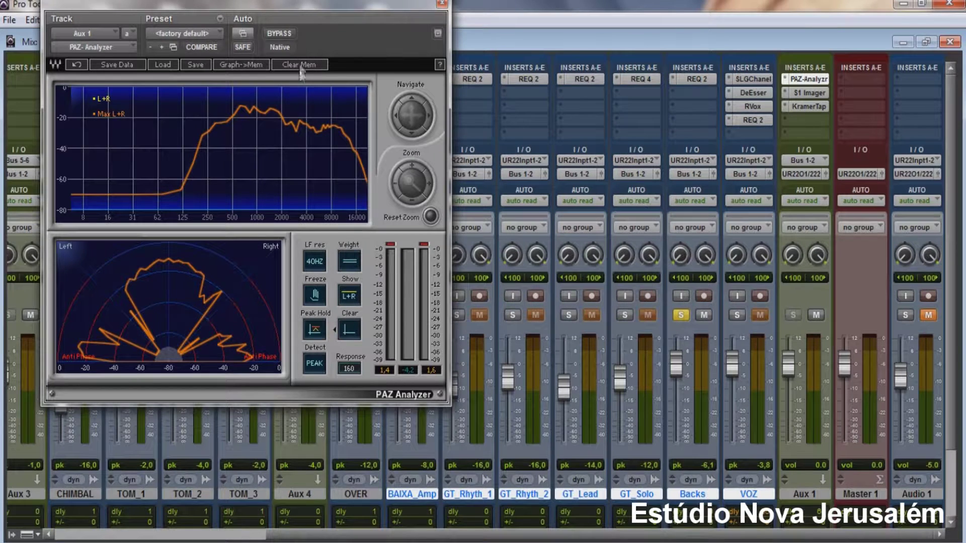
- Lower the Backs fader to -3.9 dB and take the track out of solo
key(space)
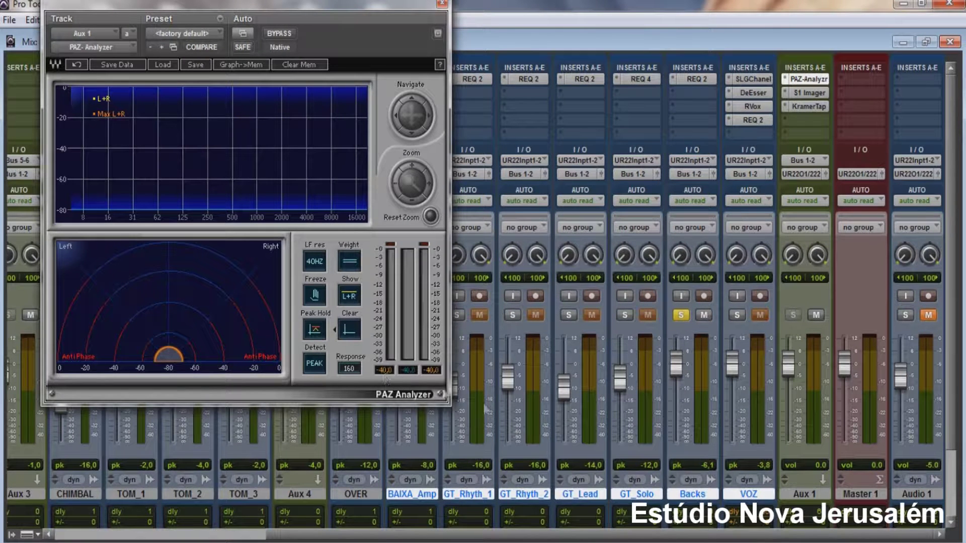
drag(677, 361, 676, 373)
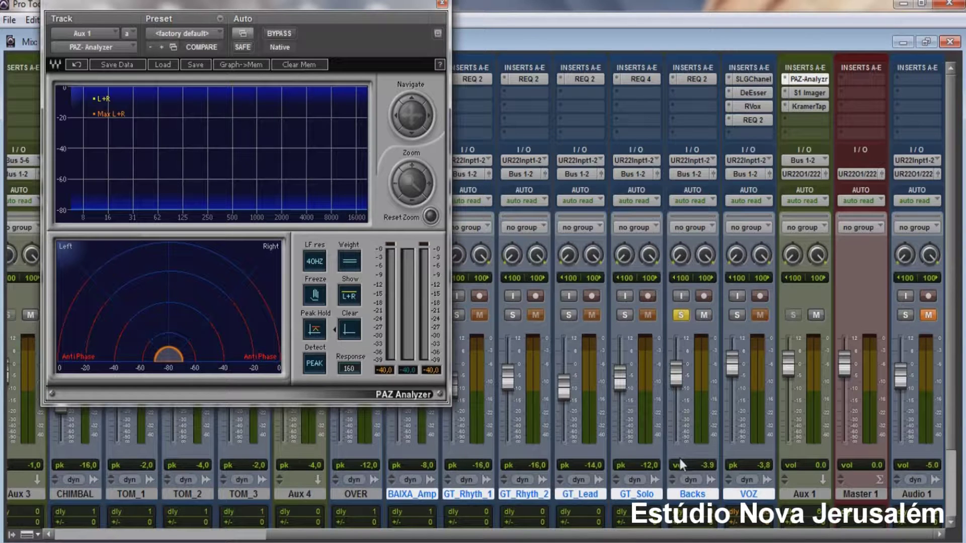
click(682, 314)
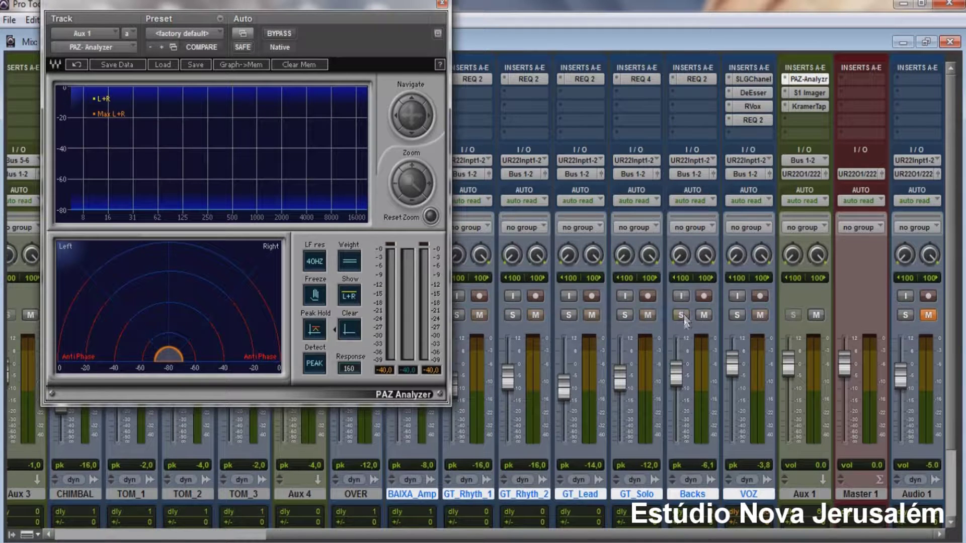
key(ctrl+1)
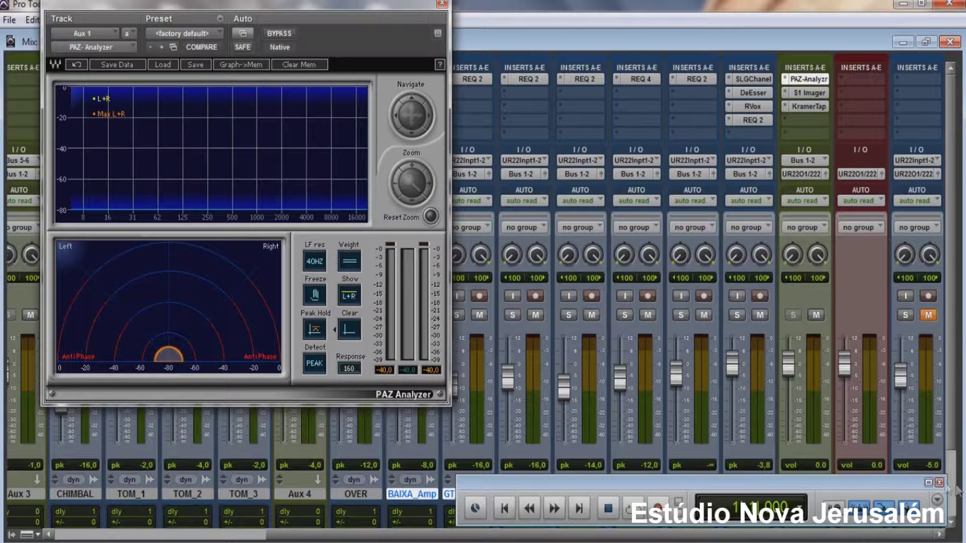
click(939, 484)
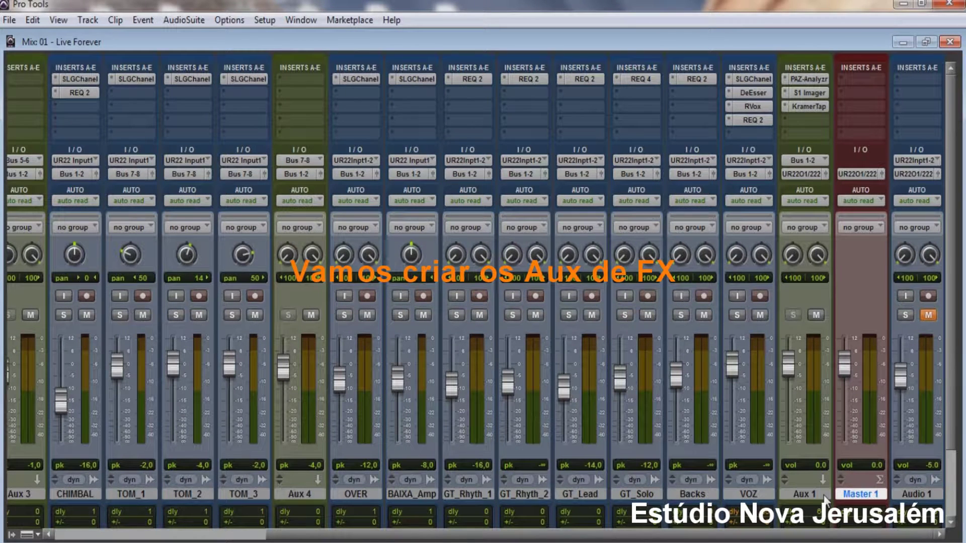
- Create three new mono aux tracks for effects after the Master 1 track
key(ctrl+shift+n)
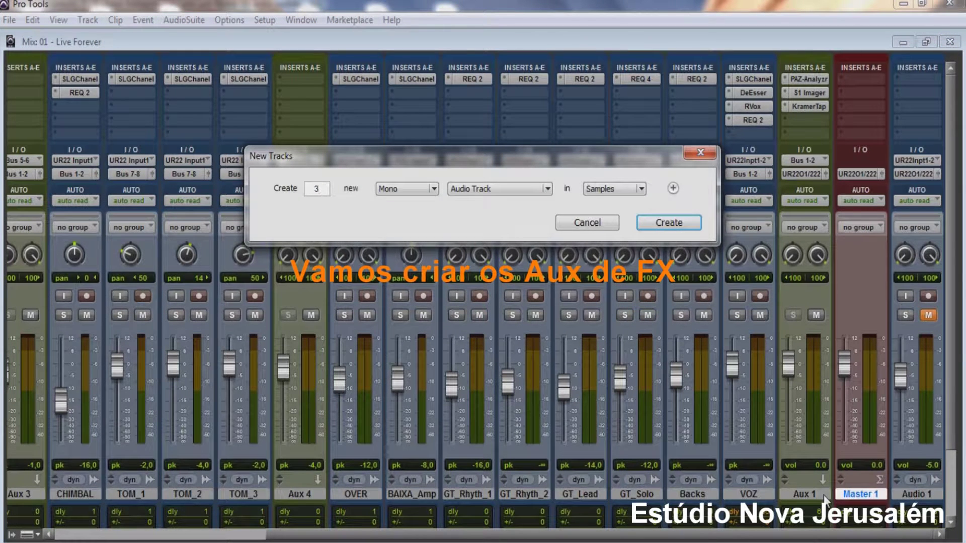
click(503, 189)
click(478, 212)
click(654, 223)
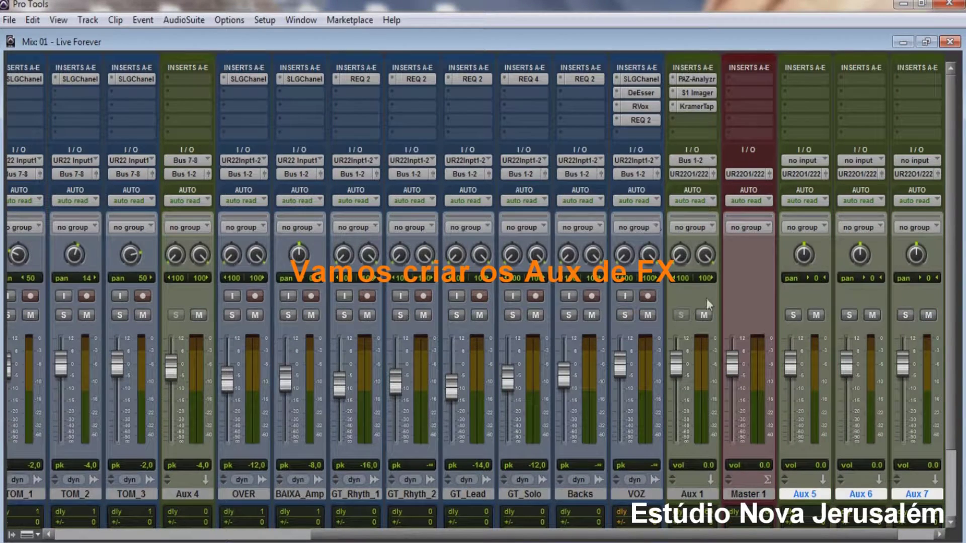
click(938, 535)
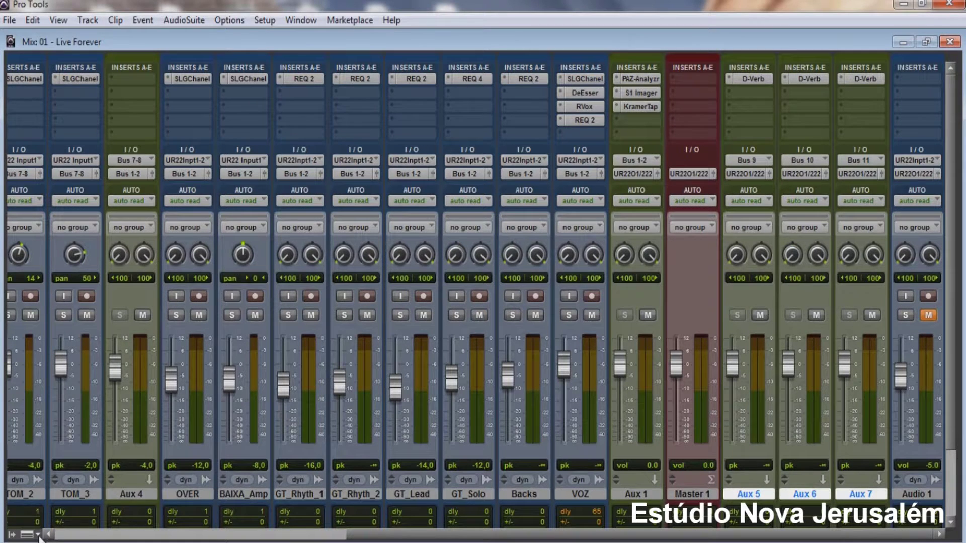
- Display the Sends A-E column in the Edit window and place the cursor at bar 7|3|000 on the VOZ track
click(39, 535)
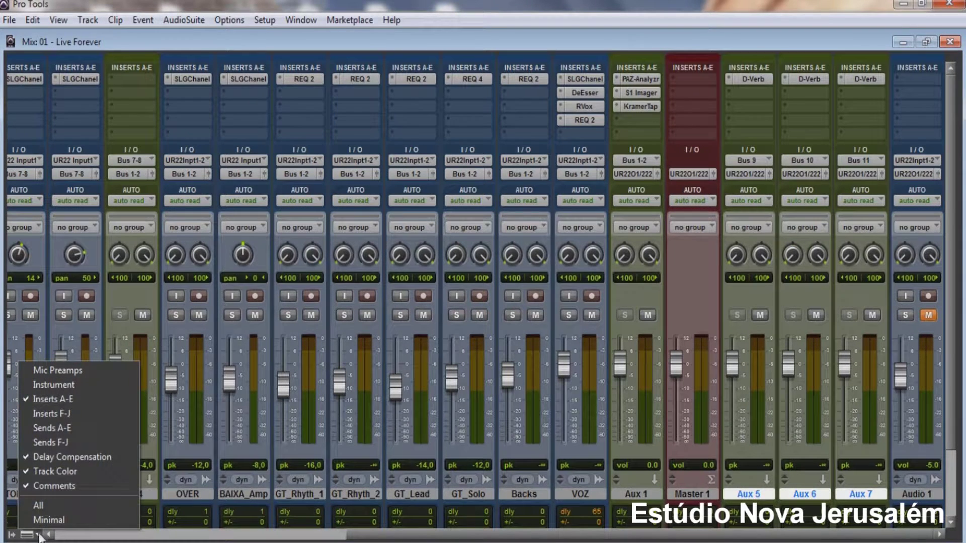
click(705, 268)
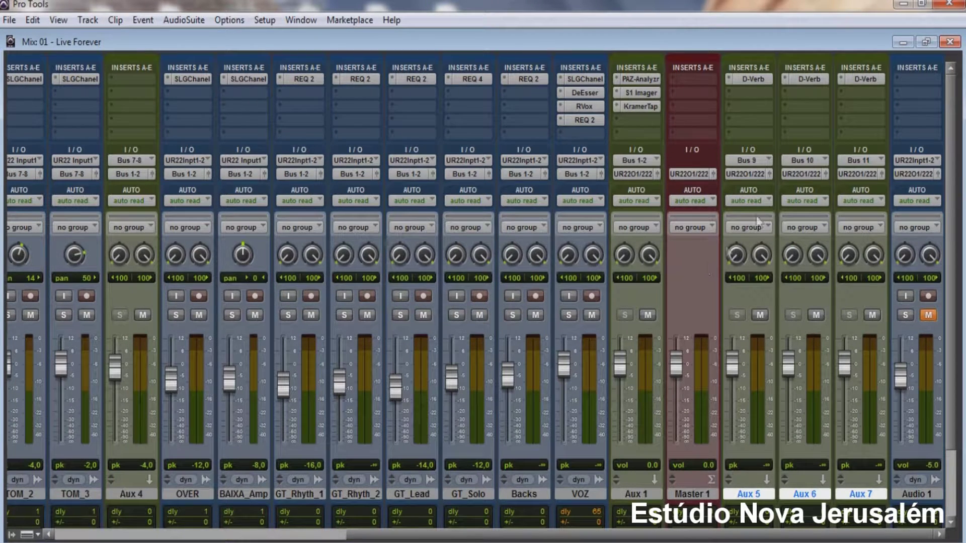
click(949, 43)
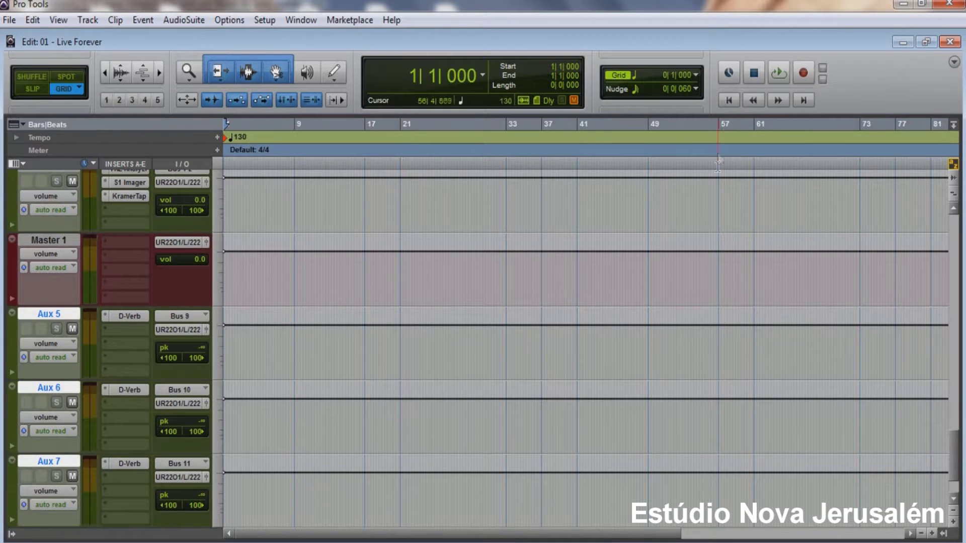
scroll(302, 360, up, 5)
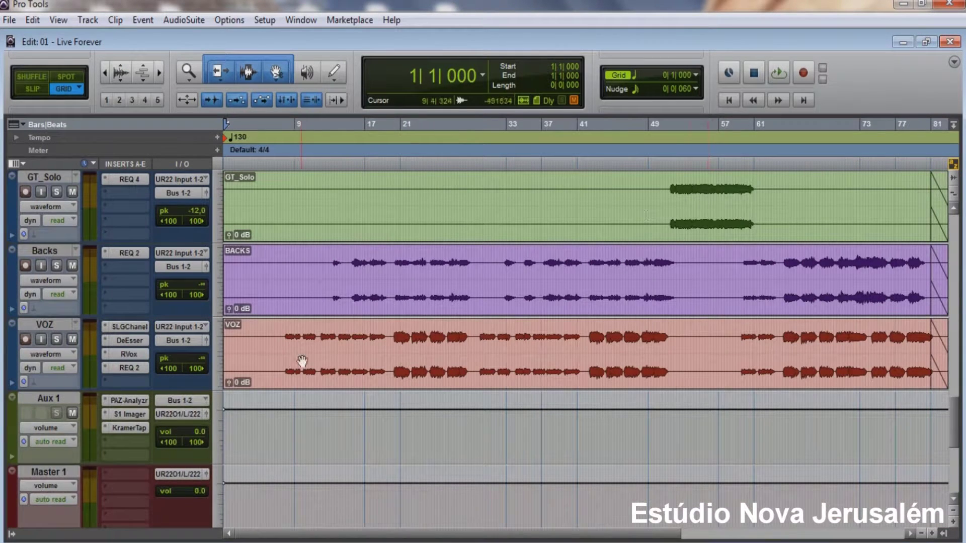
click(279, 341)
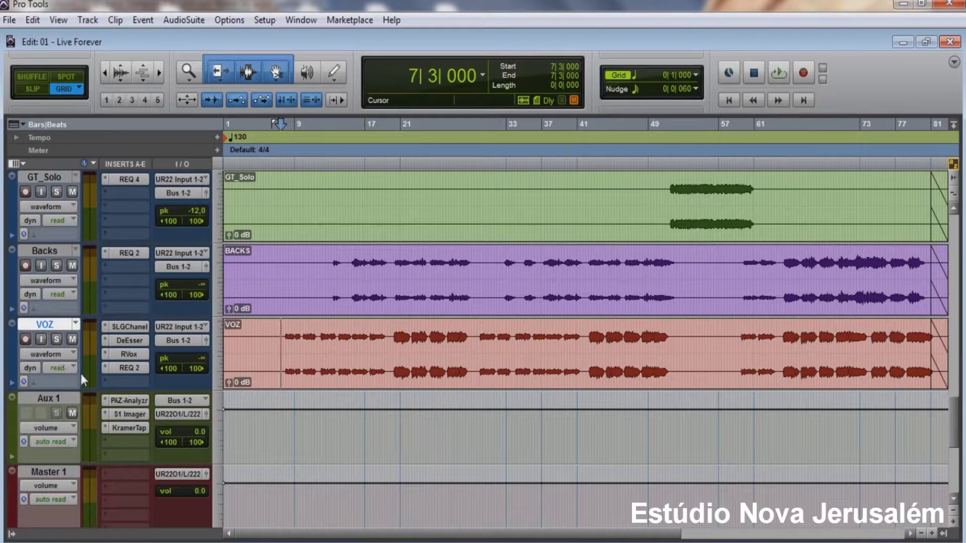
click(23, 165)
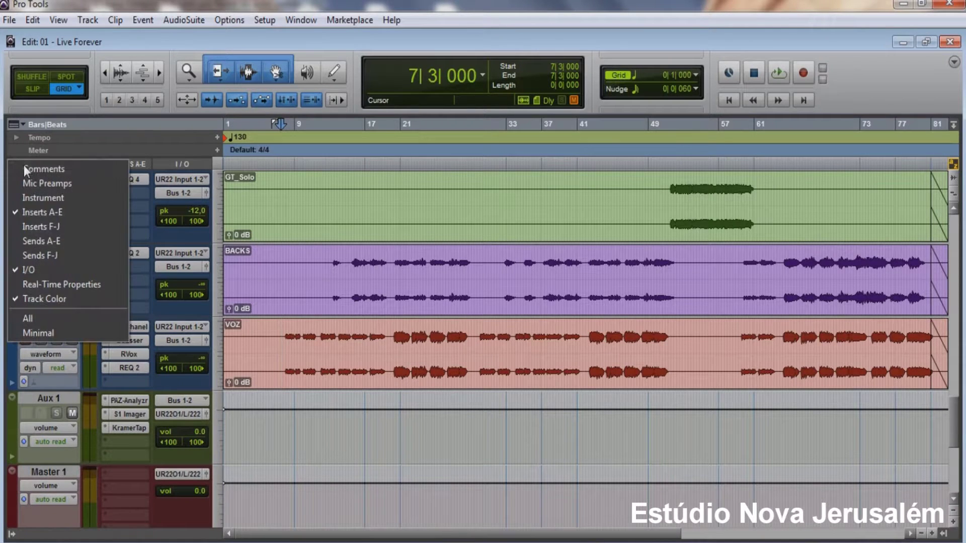
click(35, 236)
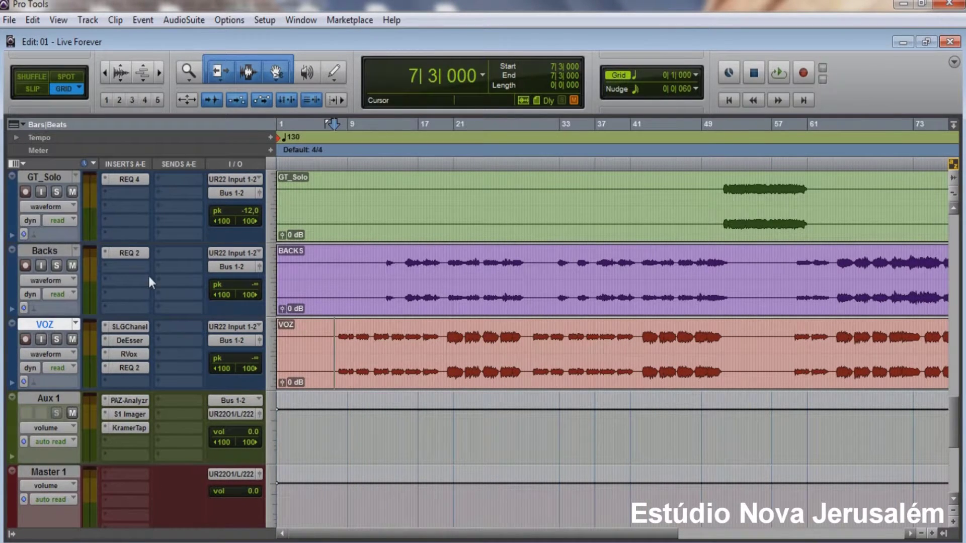
- Assign the first three sends of the VOZ track to Bus 9, Bus 10 and Bus 11 (Mono)
click(171, 327)
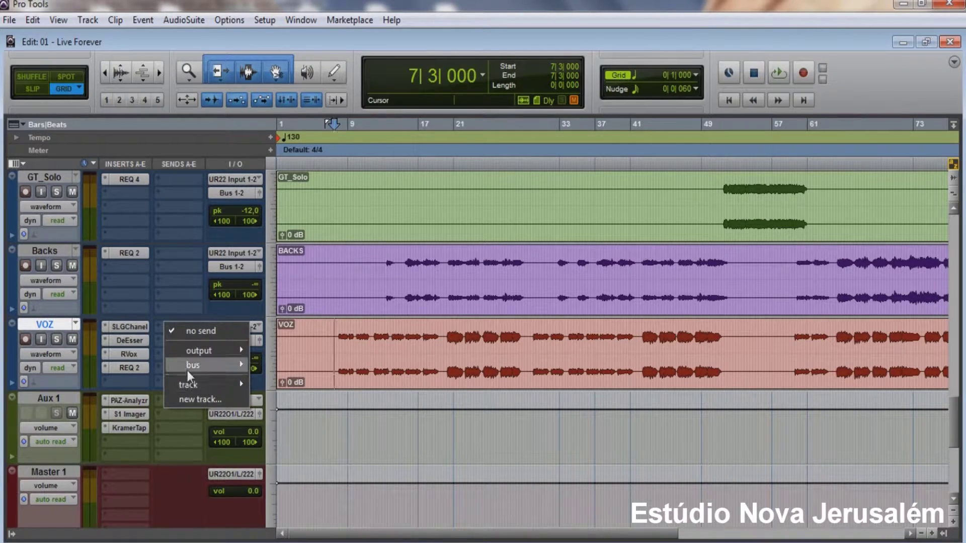
mouse_move(188, 367)
click(292, 194)
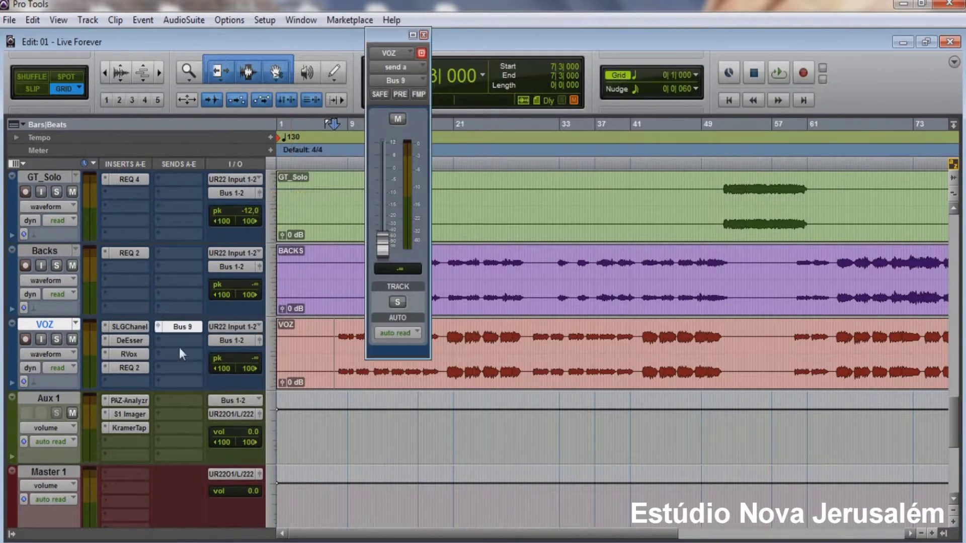
click(177, 340)
mouse_move(189, 378)
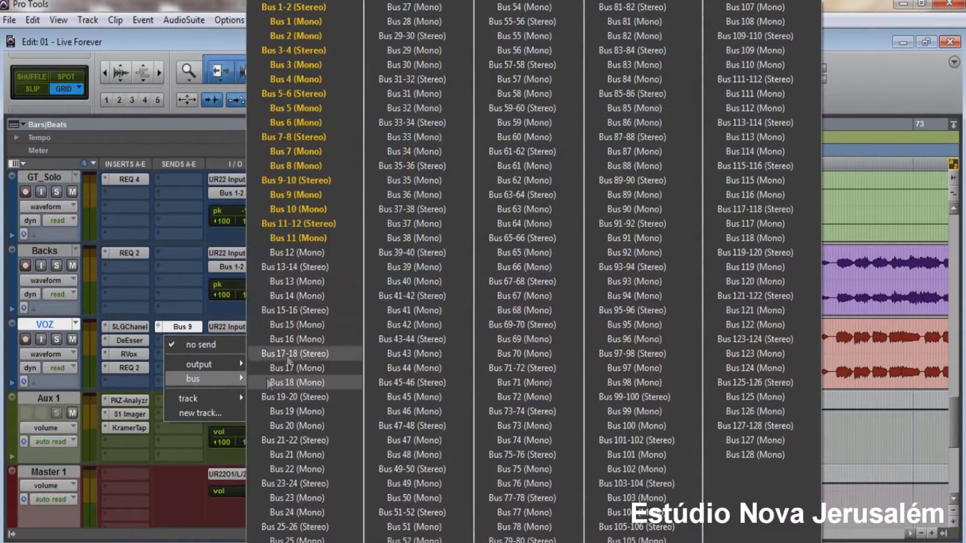
click(302, 209)
click(174, 355)
mouse_move(189, 392)
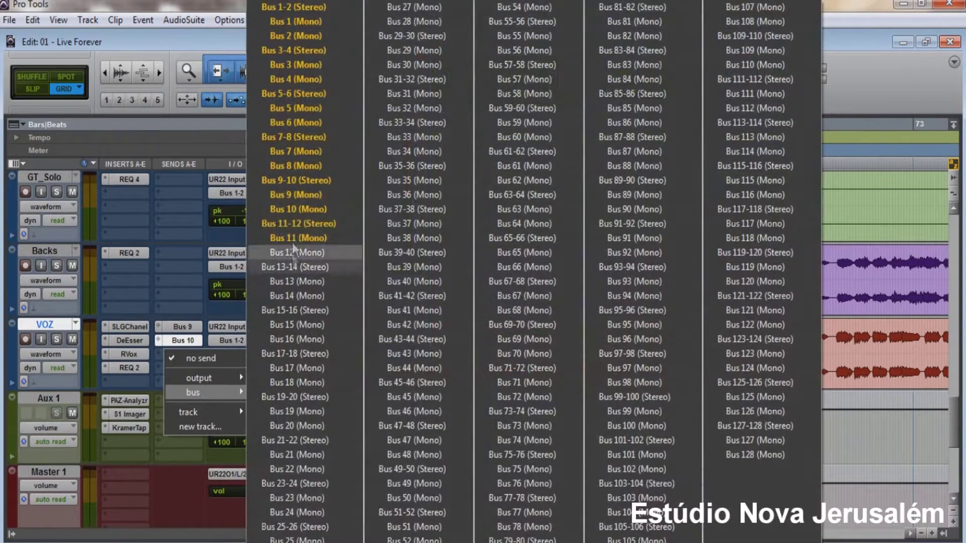
click(295, 240)
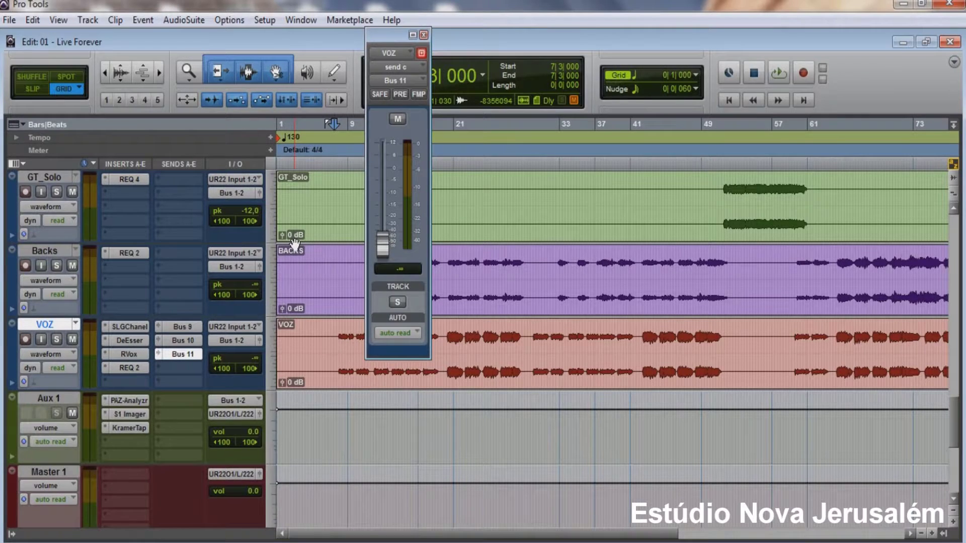
- Raise the VOZ send levels, with Bus 11 partly up, Bus 9 at about -23.5 dB and Bus 10 at -17.0 dB
drag(381, 243, 384, 225)
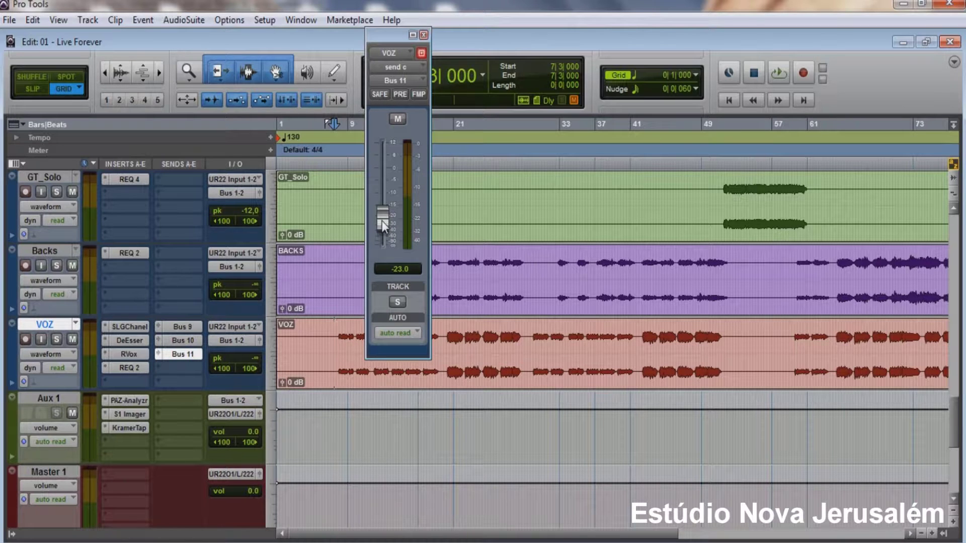
drag(382, 222, 383, 218)
click(194, 329)
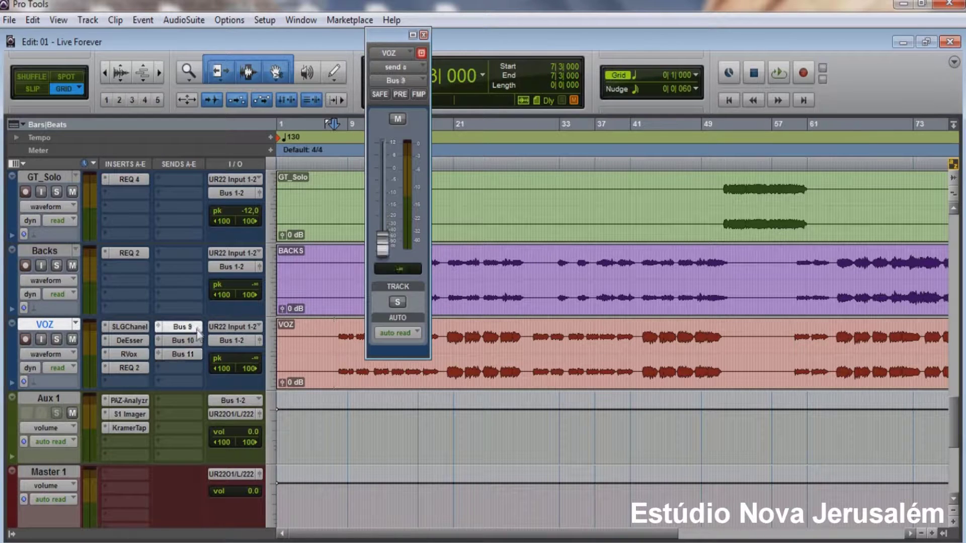
drag(385, 250, 385, 206)
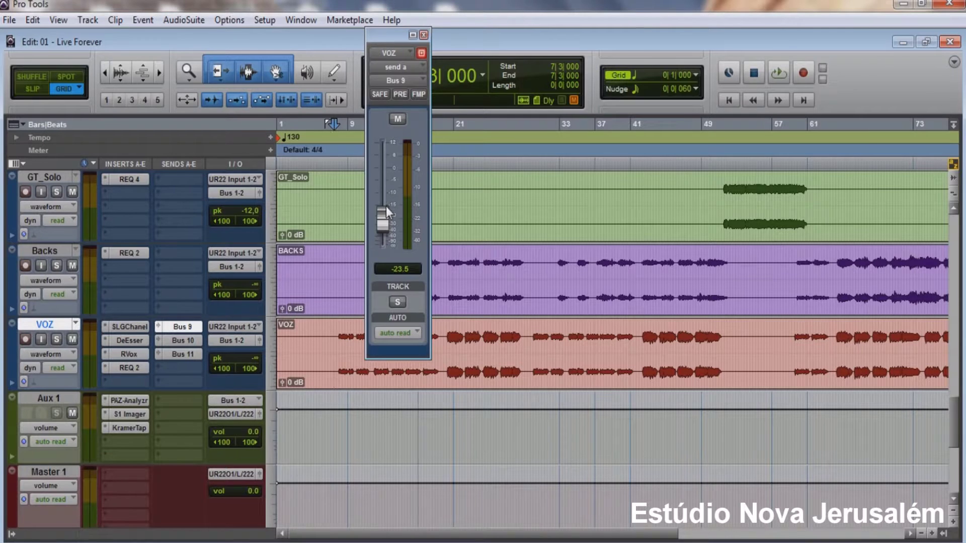
click(196, 339)
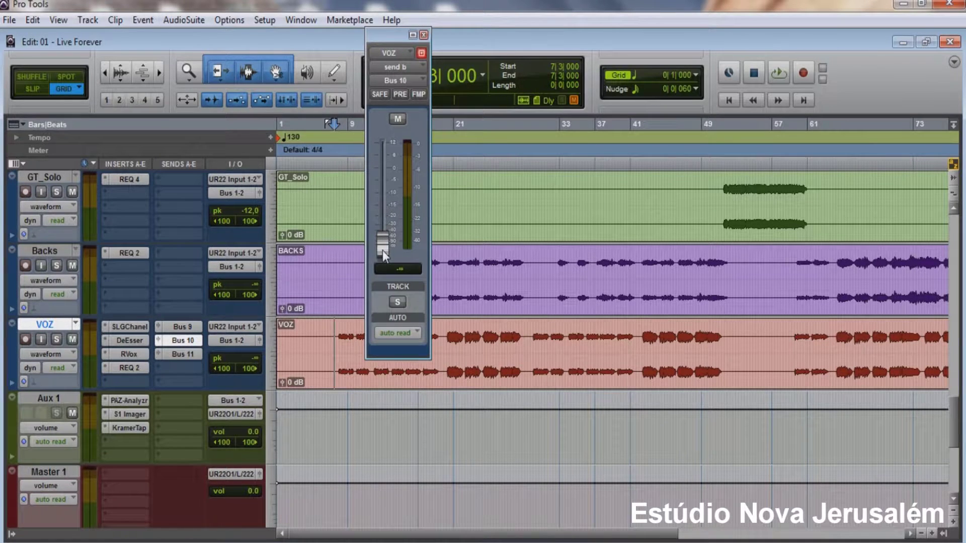
drag(382, 253, 390, 200)
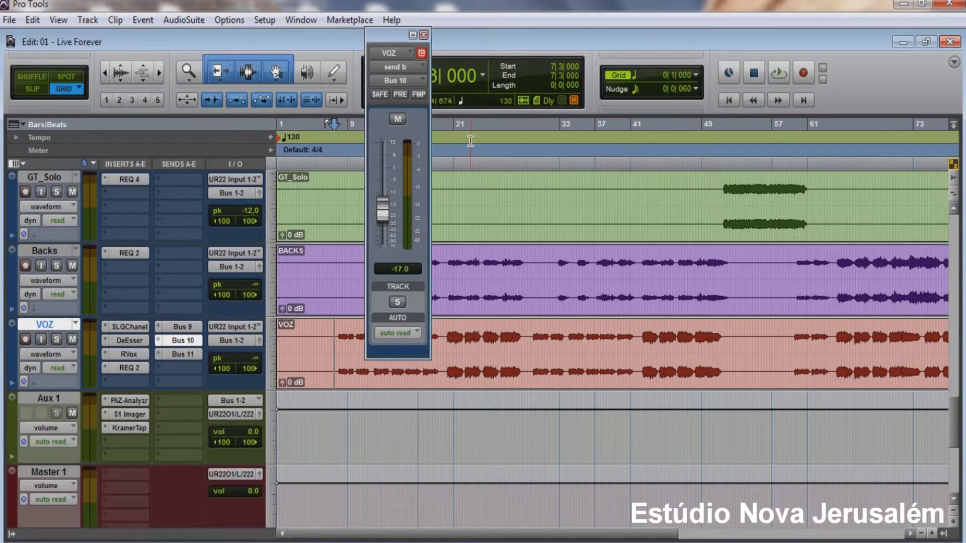
click(424, 34)
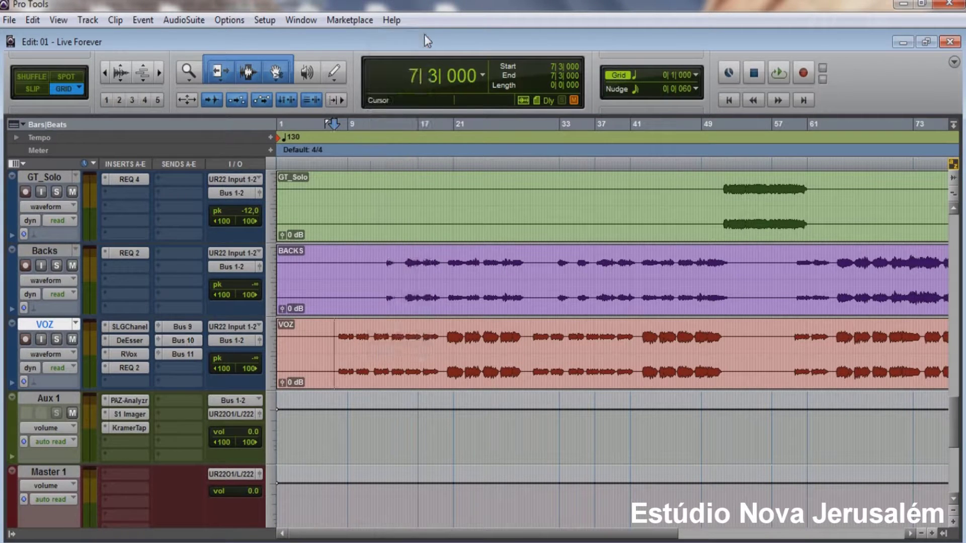
- Open the Mix window and play back the mix with the vocal effect sends active
key(ctrl+equal)
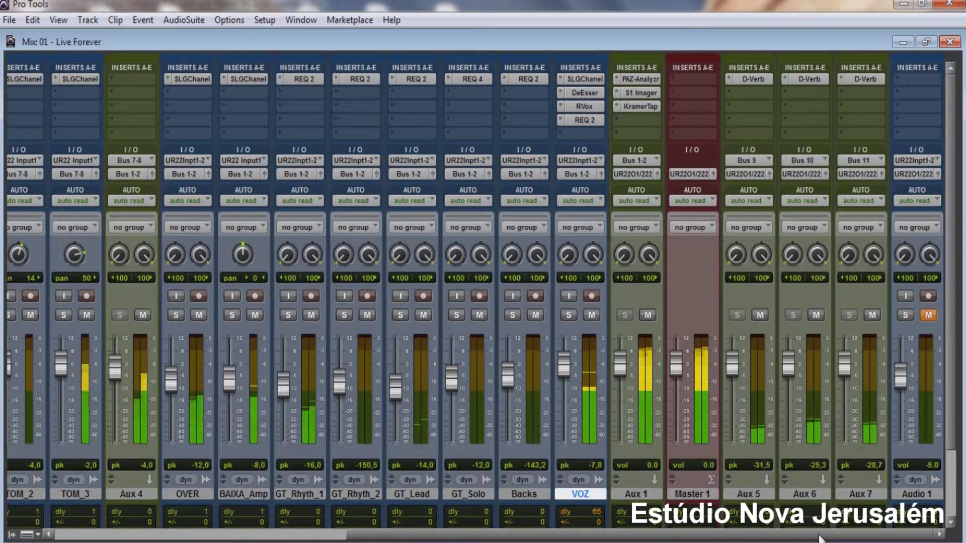
click(569, 312)
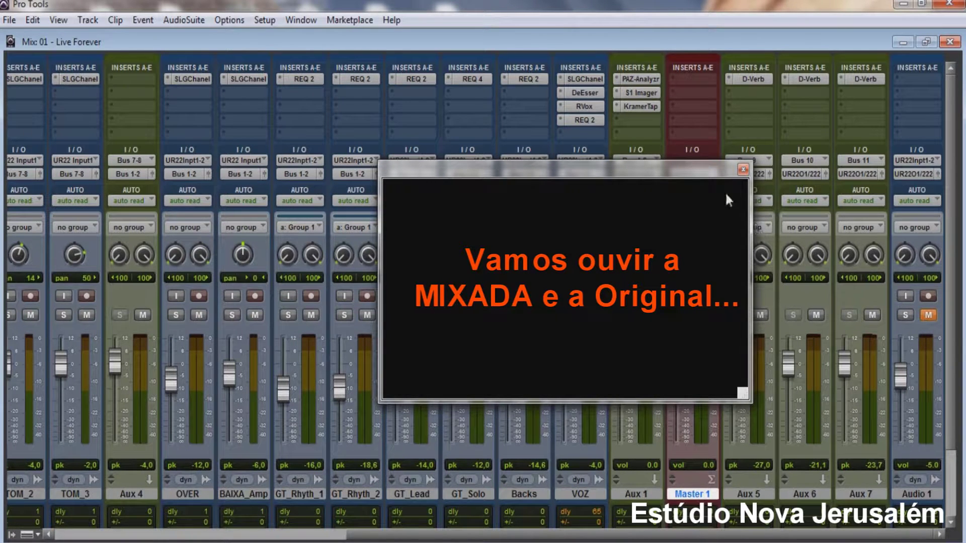
key(space)
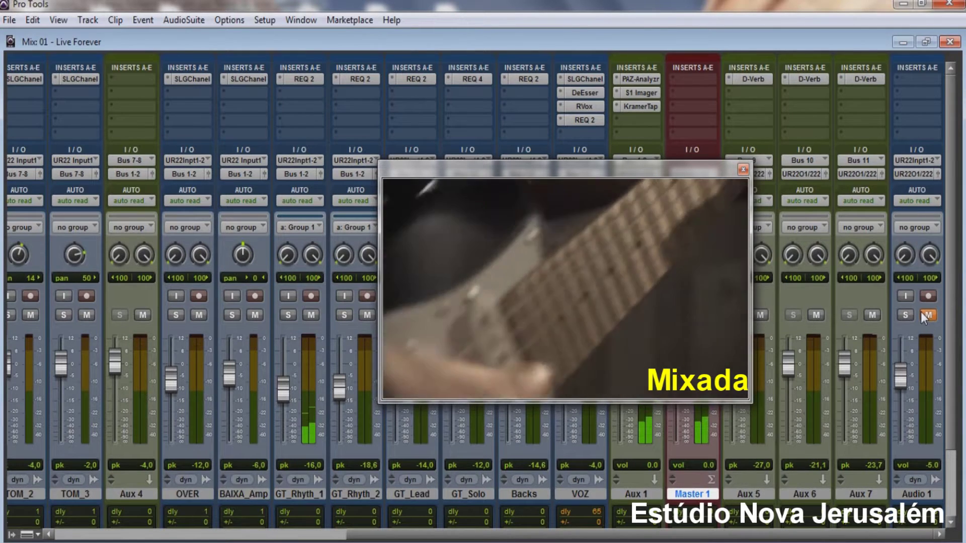
key(space)
- Unmute and solo Audio 1 to hear the original, restore its unsoloed, muted state and resume playback of the mix
click(922, 313)
click(906, 316)
key(space)
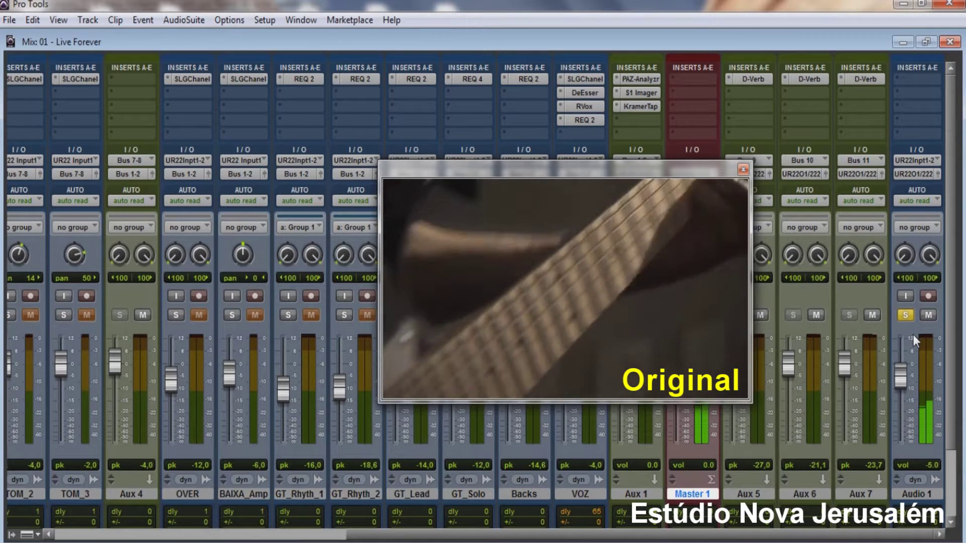
key(space)
click(905, 315)
click(928, 315)
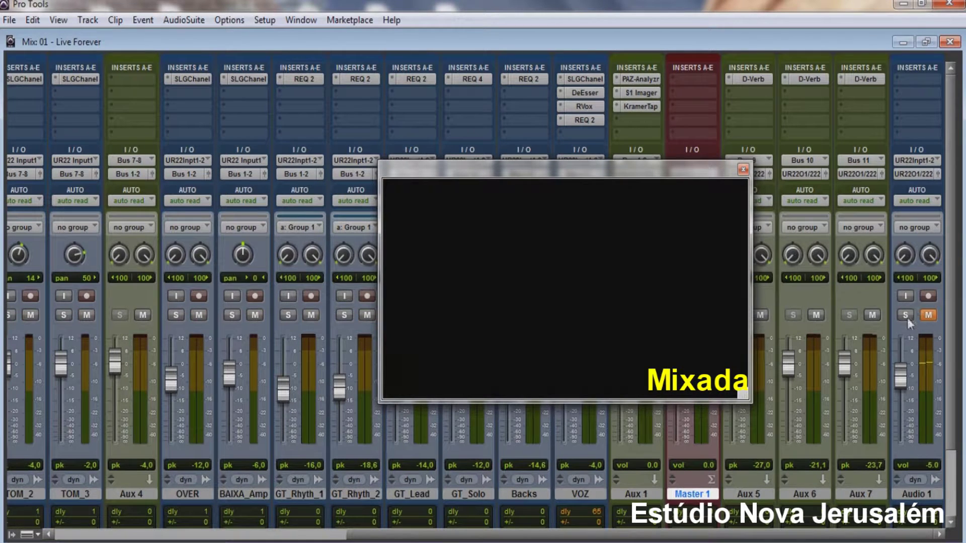
key(space)
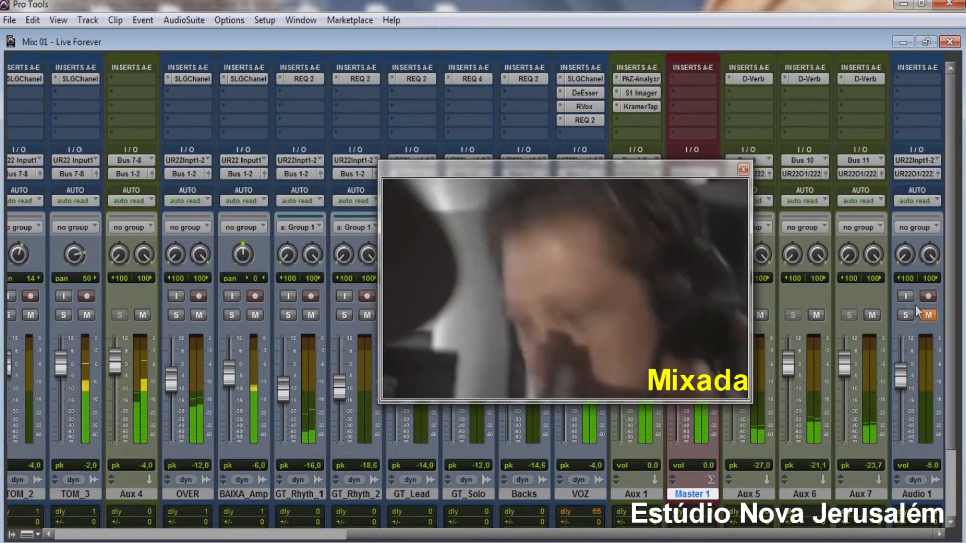
- Alternate twice between the original on Audio 1 and the mix during playback, finishing with Audio 1 muted and unsoloed
click(907, 315)
click(928, 313)
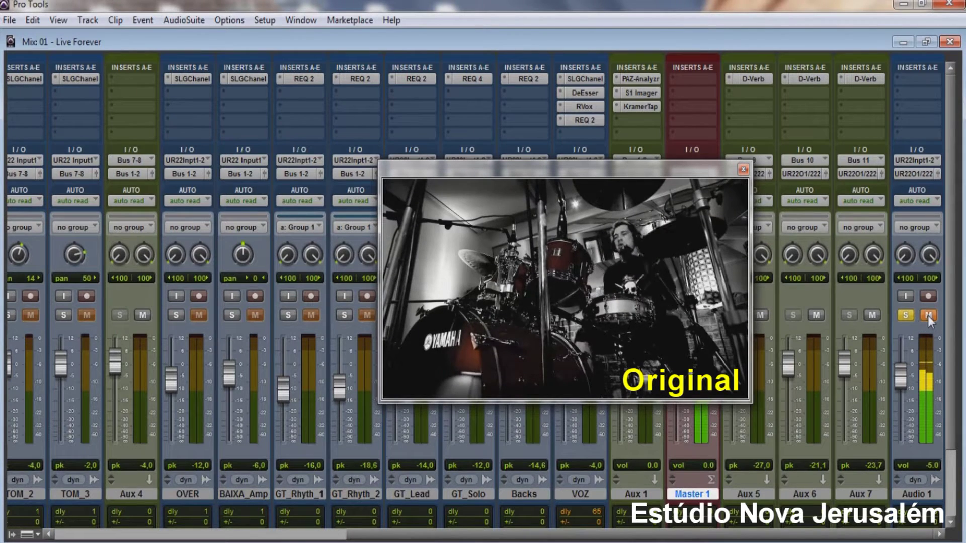
click(928, 315)
click(909, 316)
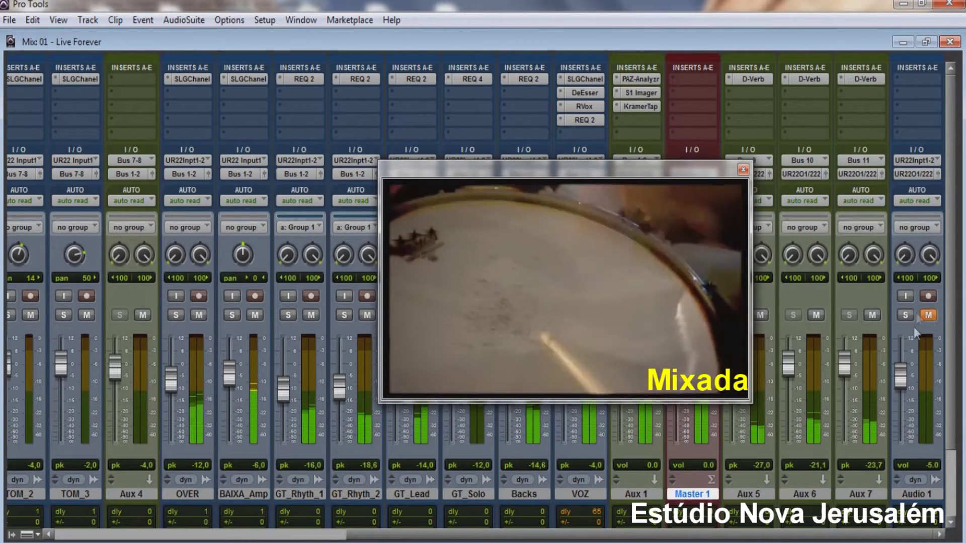
click(906, 315)
click(921, 316)
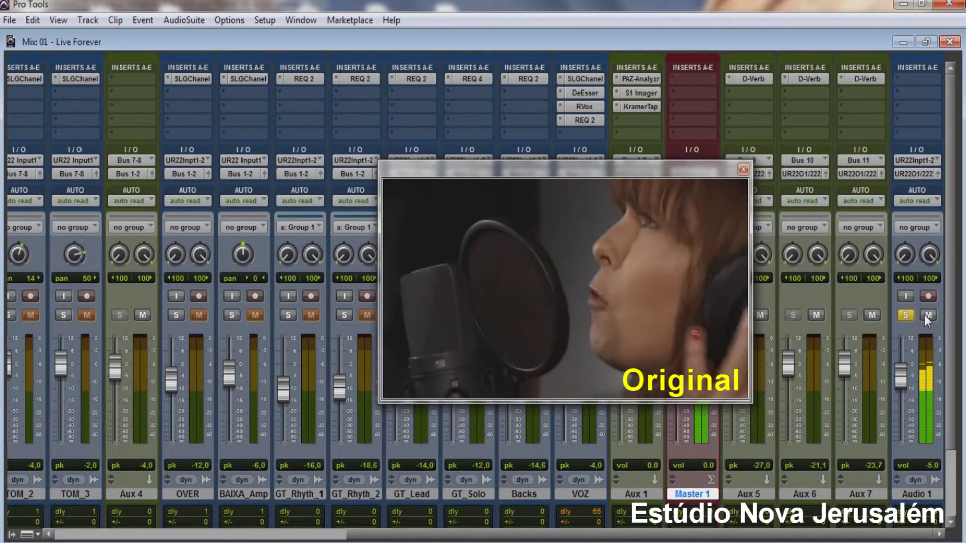
click(925, 315)
click(910, 315)
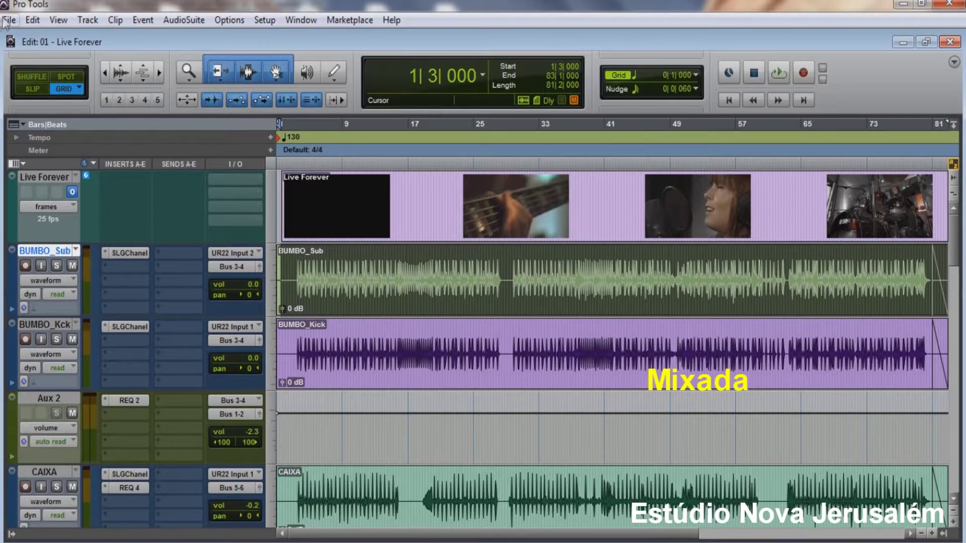
- Save the session and start a bounce to disk as an interleaved WAV at 24 Bit and 48 kHz
click(9, 21)
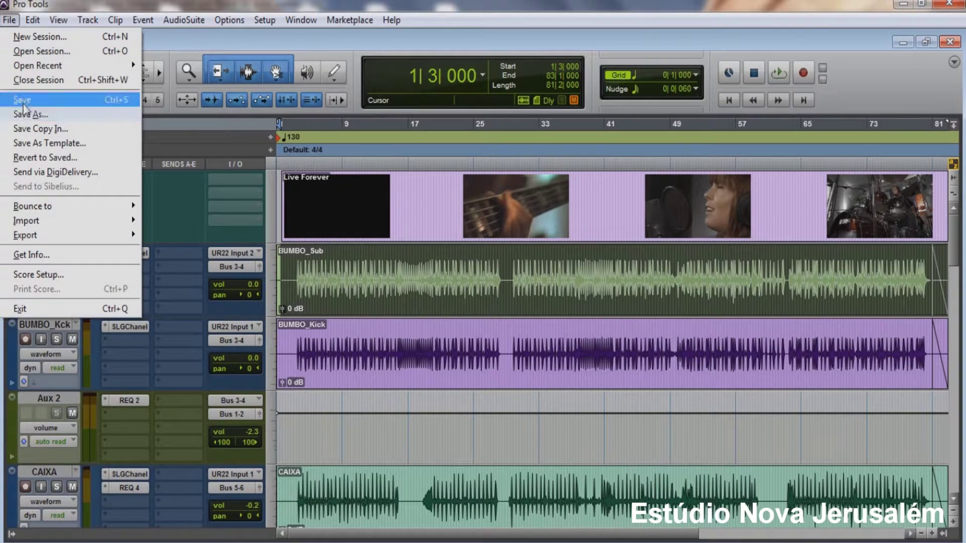
click(23, 98)
click(9, 20)
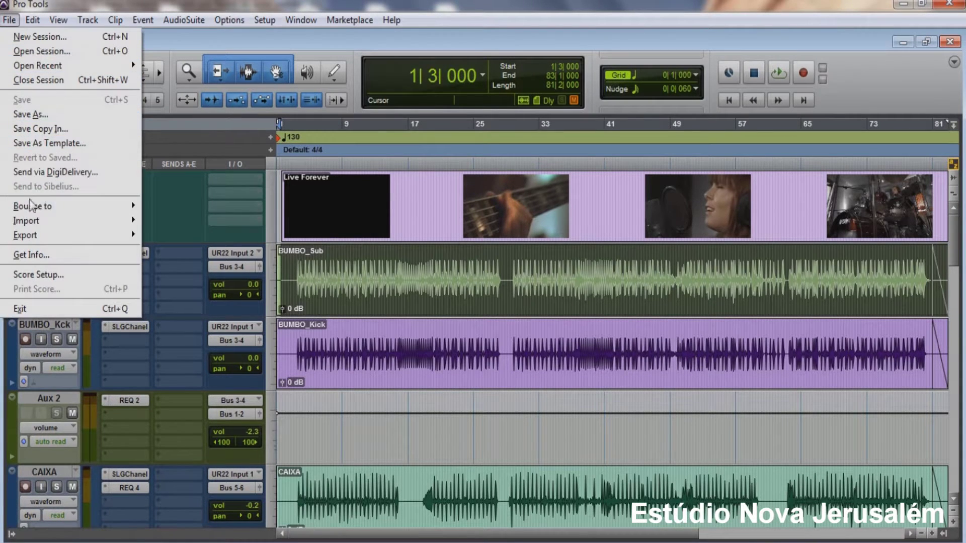
mouse_move(50, 206)
click(176, 206)
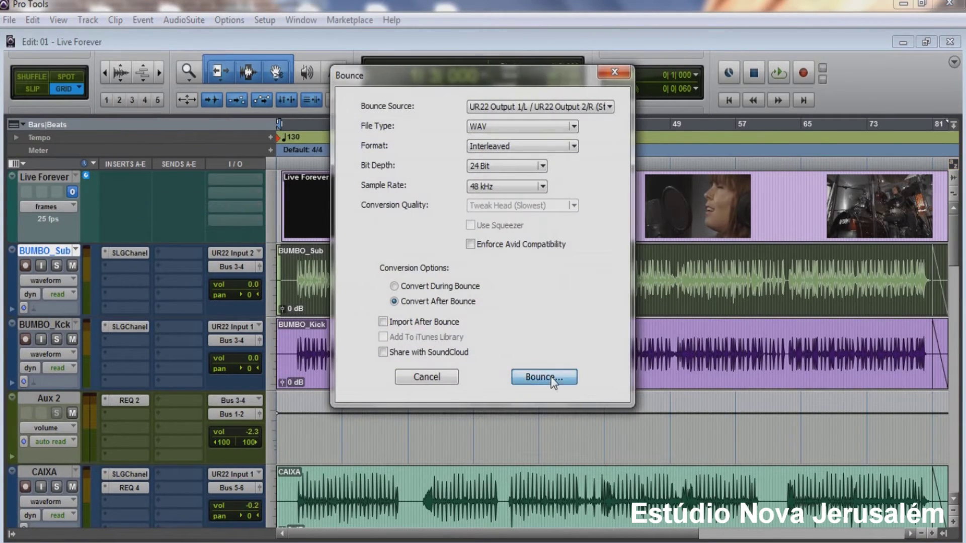
click(551, 377)
- Save the bounce as "01 - Live Forever - Música" in the 01 - Live Forever folder, and save the session
click(541, 165)
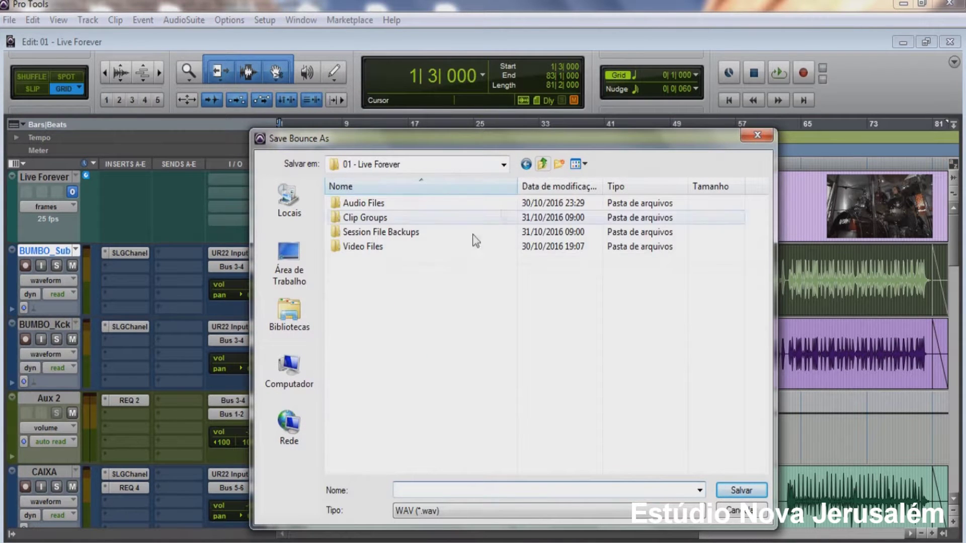
right_click(473, 494)
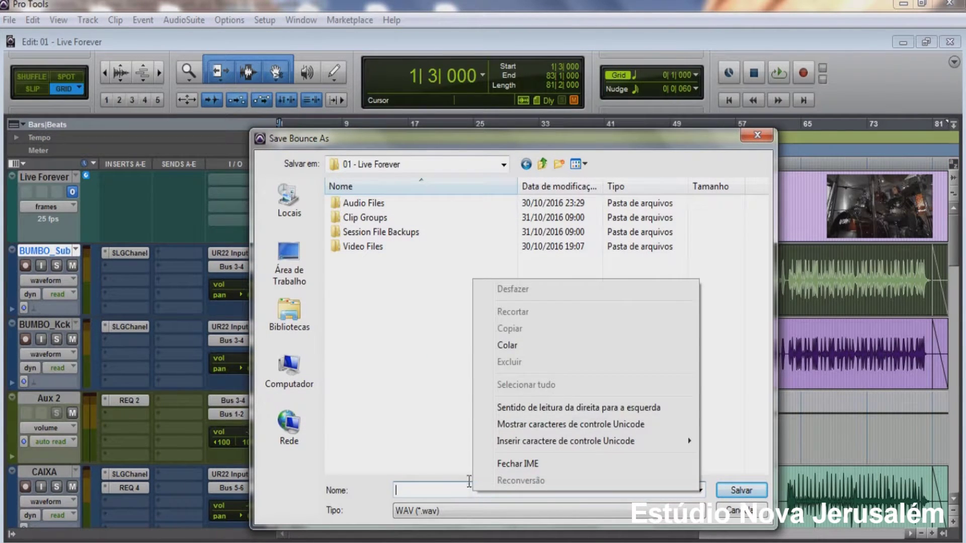
click(519, 345)
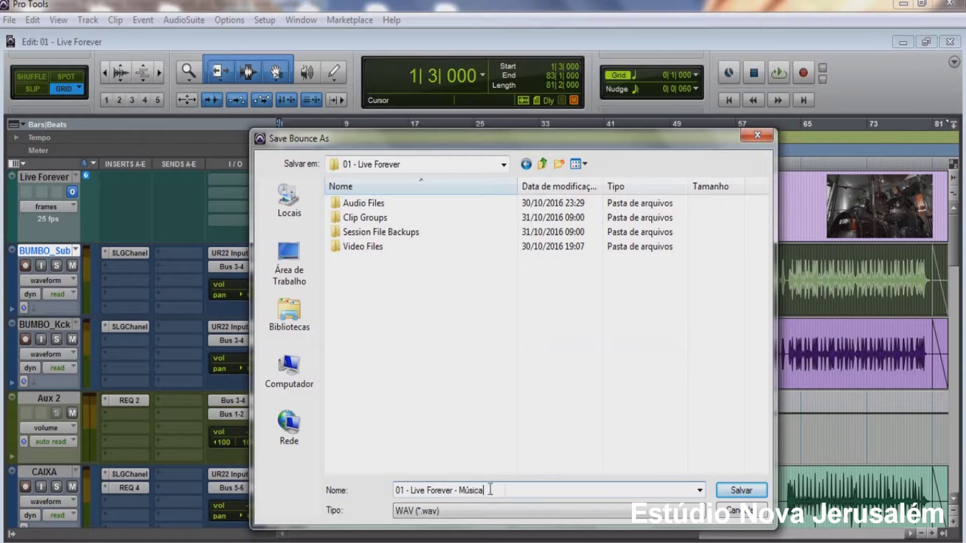
click(733, 491)
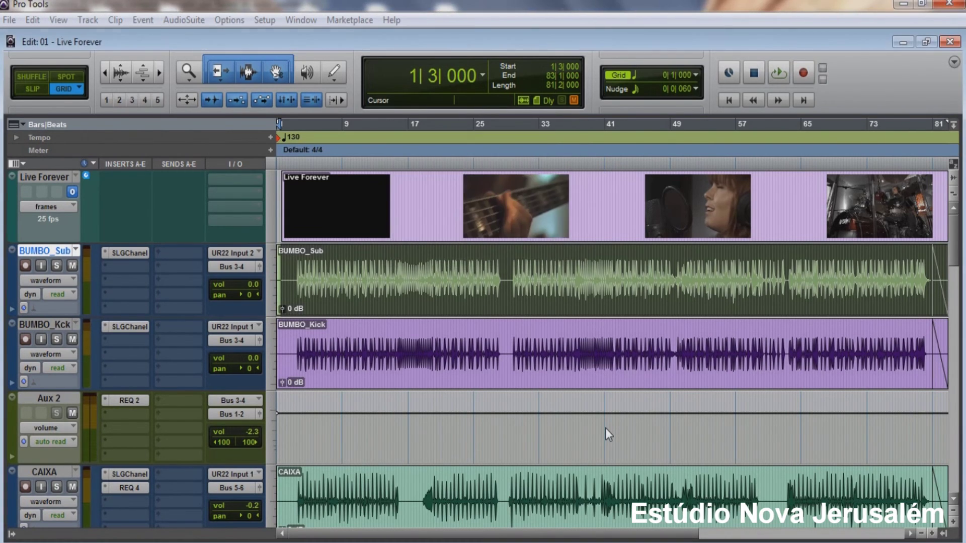
click(9, 19)
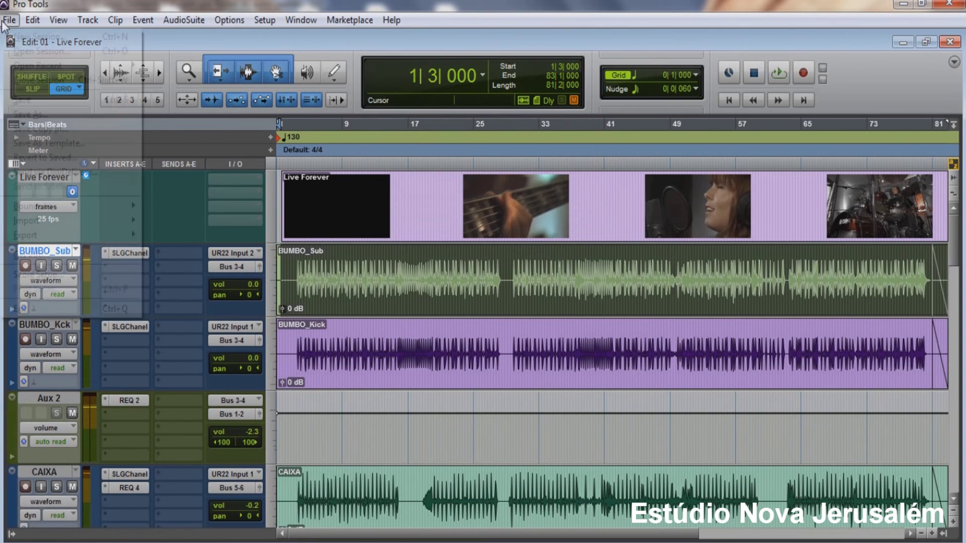
click(21, 96)
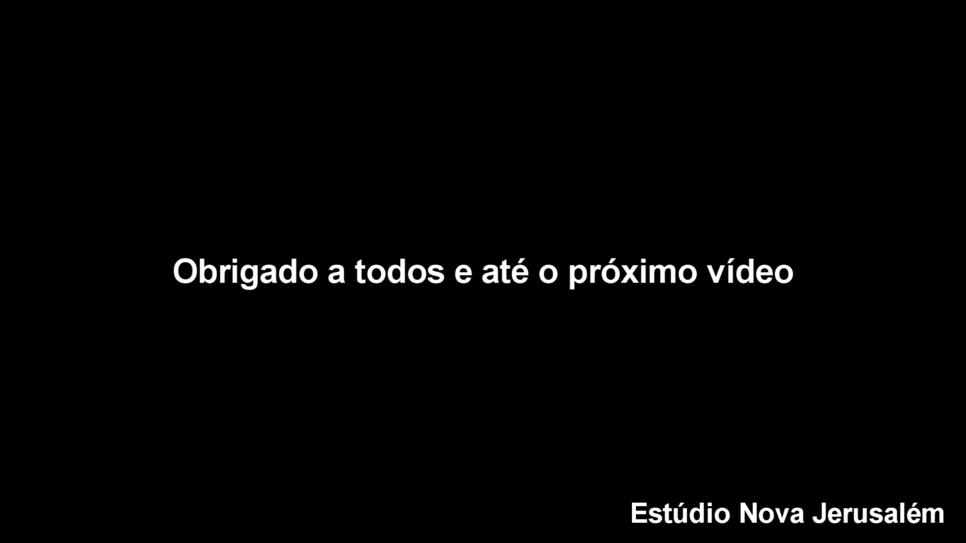